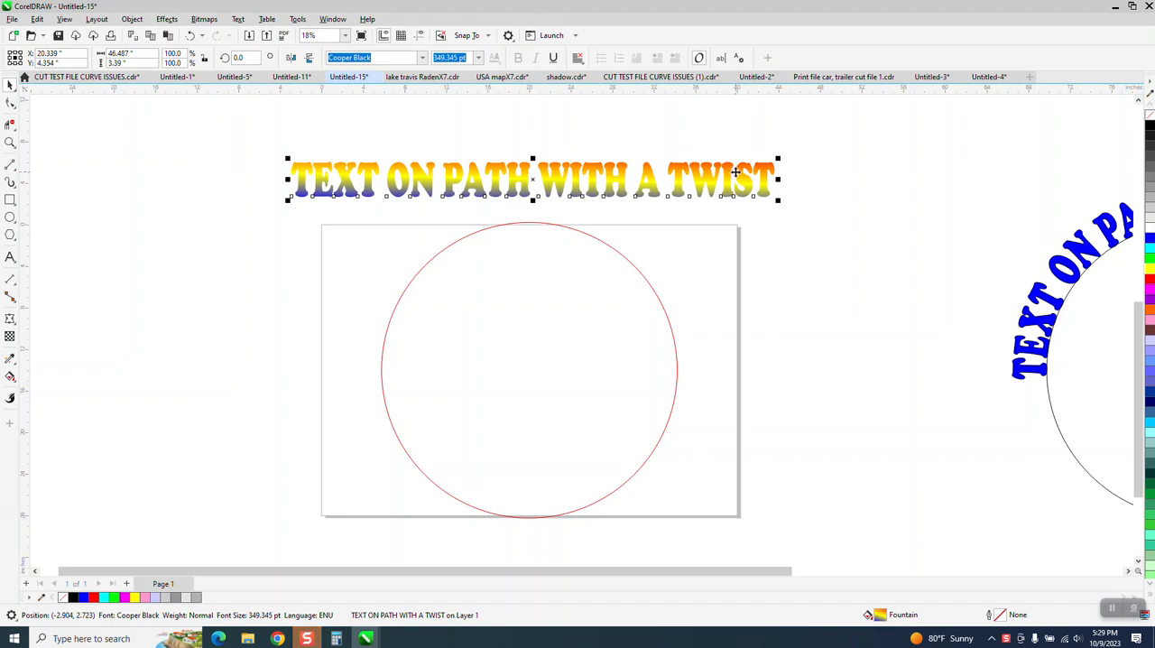
Adjust the fountain fill of the straight text TEXT ON PATH WITH A TWIST so its colour bands run level across the whole line.
left_click(11, 379)
left_click(54, 373)
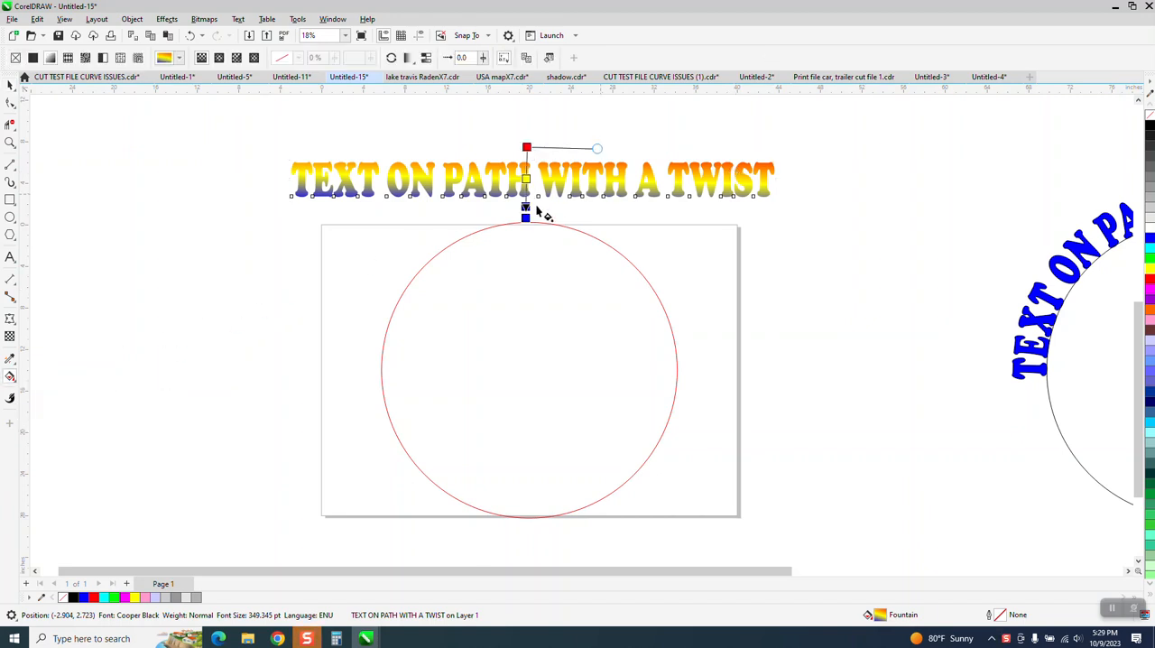
left_click_drag(526, 217, 529, 217)
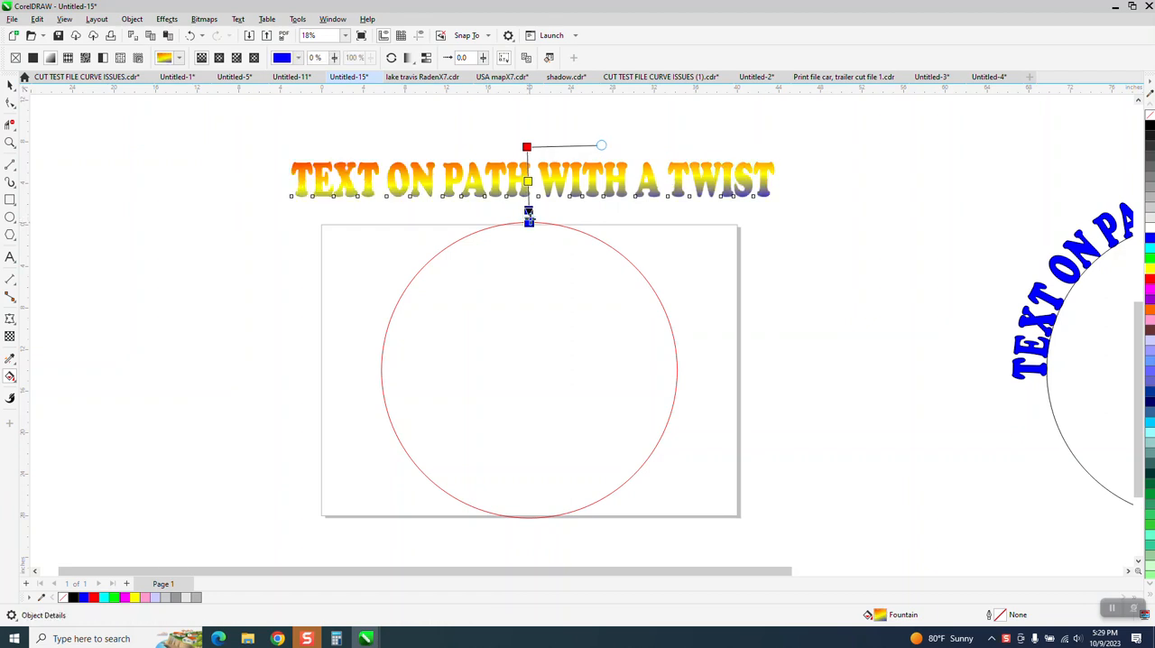
left_click(603, 146)
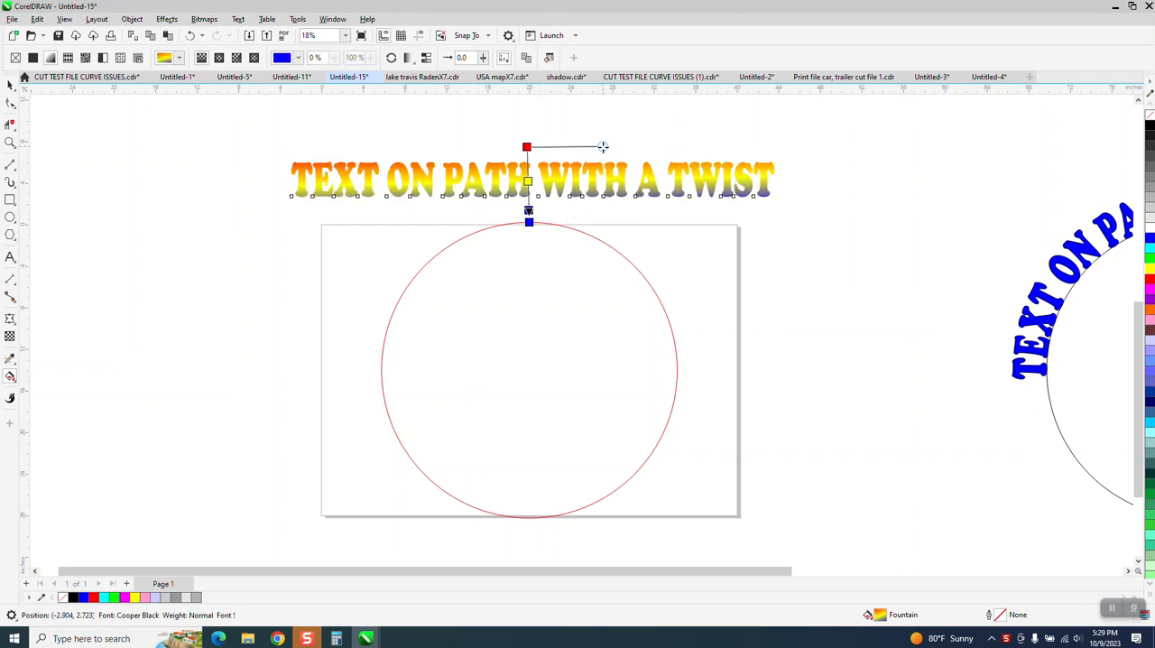
left_click(9, 84)
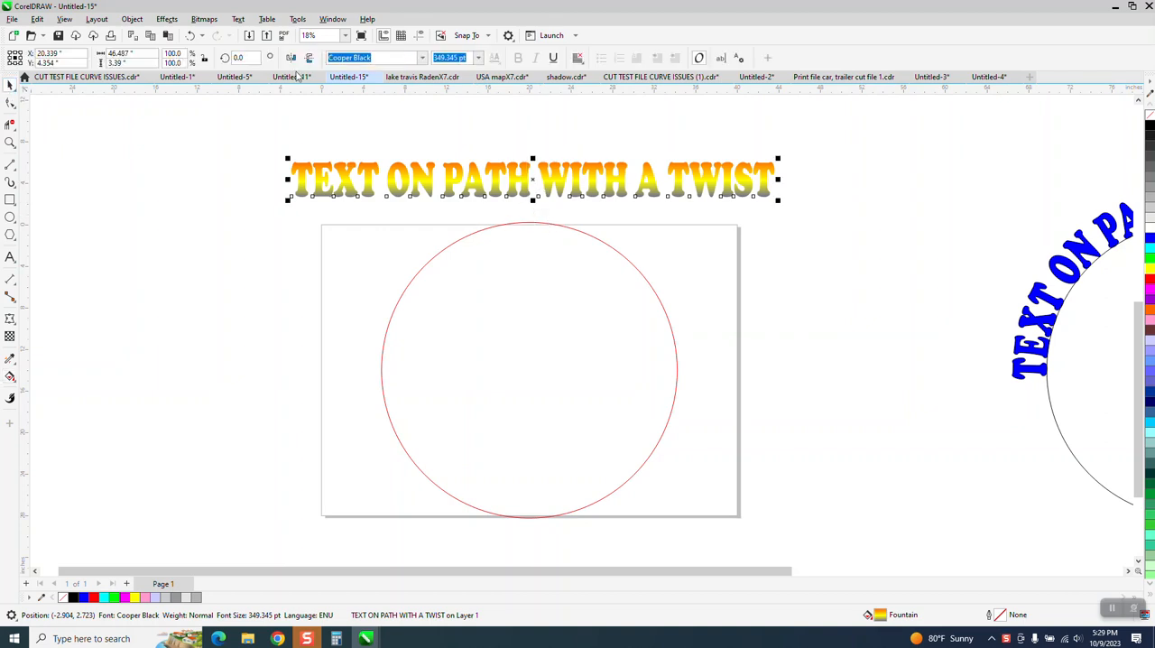
Fit the gradient-filled text to the upper arc of the red circle.
left_click(238, 19)
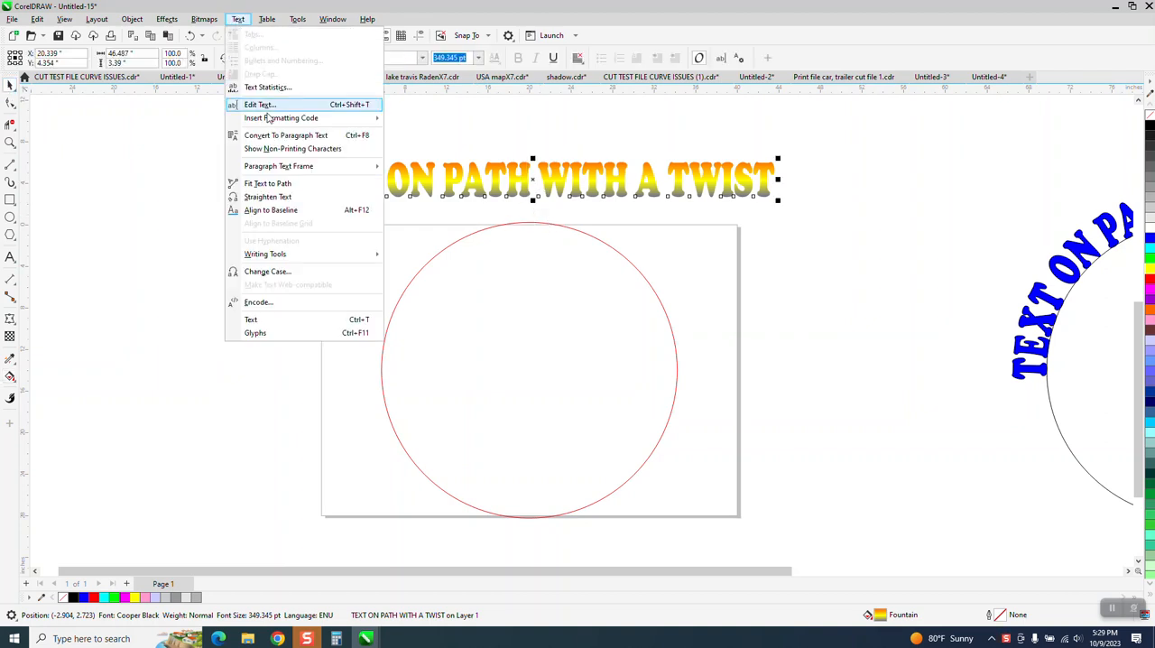
left_click(268, 184)
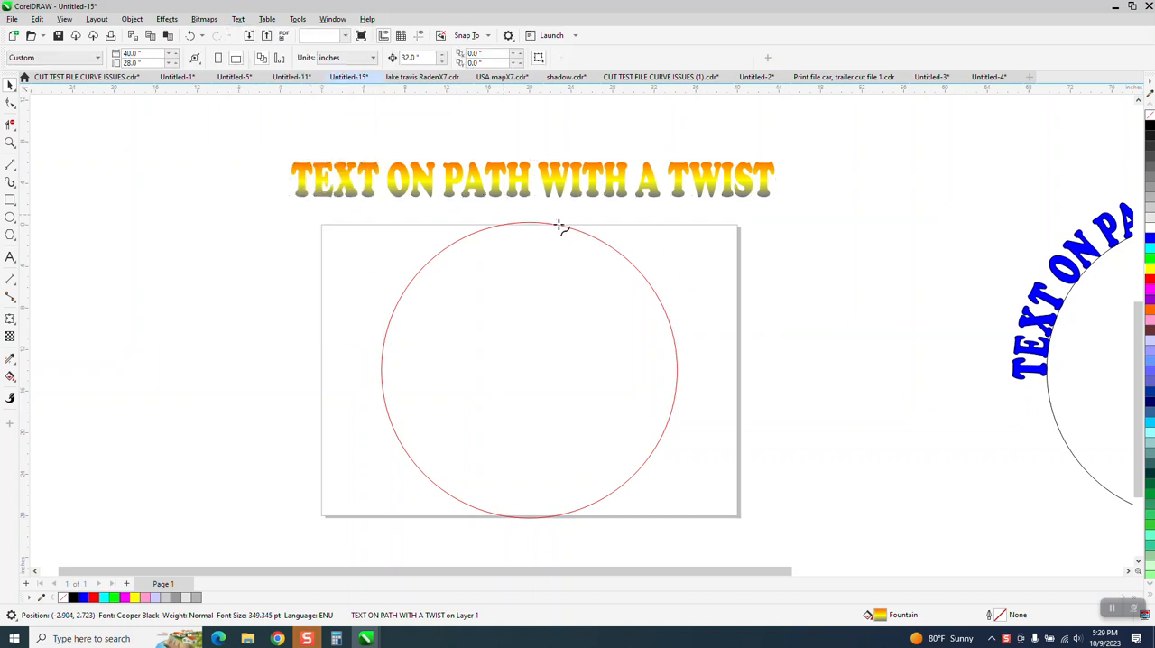
left_click(539, 228)
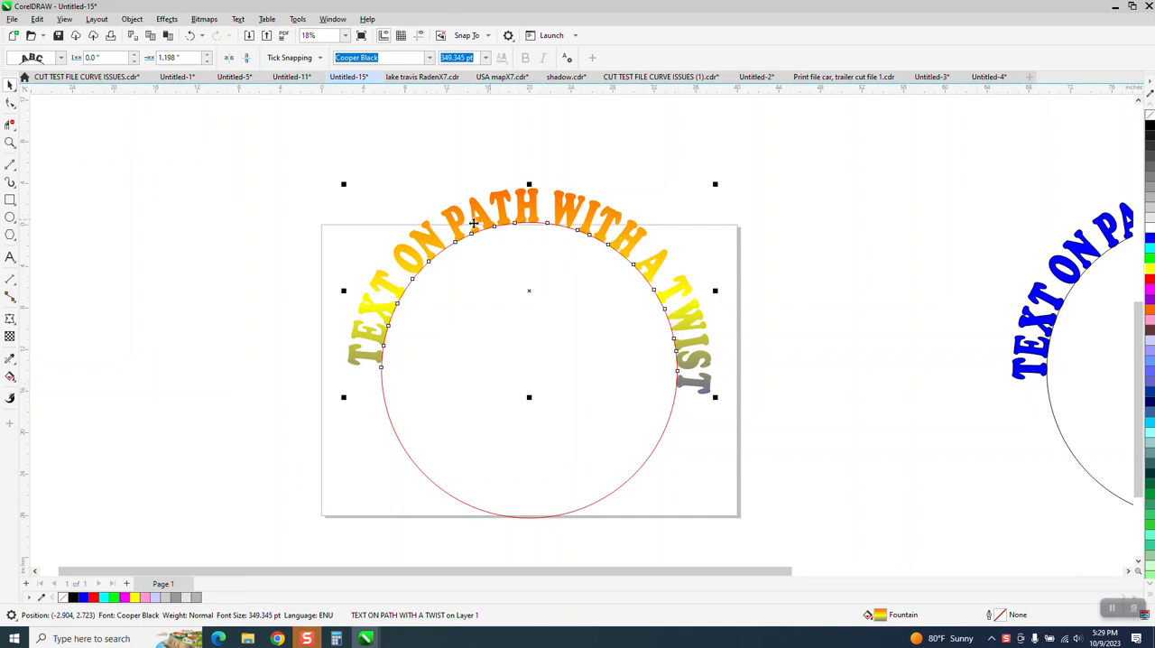
Remove the outline from the letter H of PATH in the blue curved text.
scroll(473, 223, "down", 3)
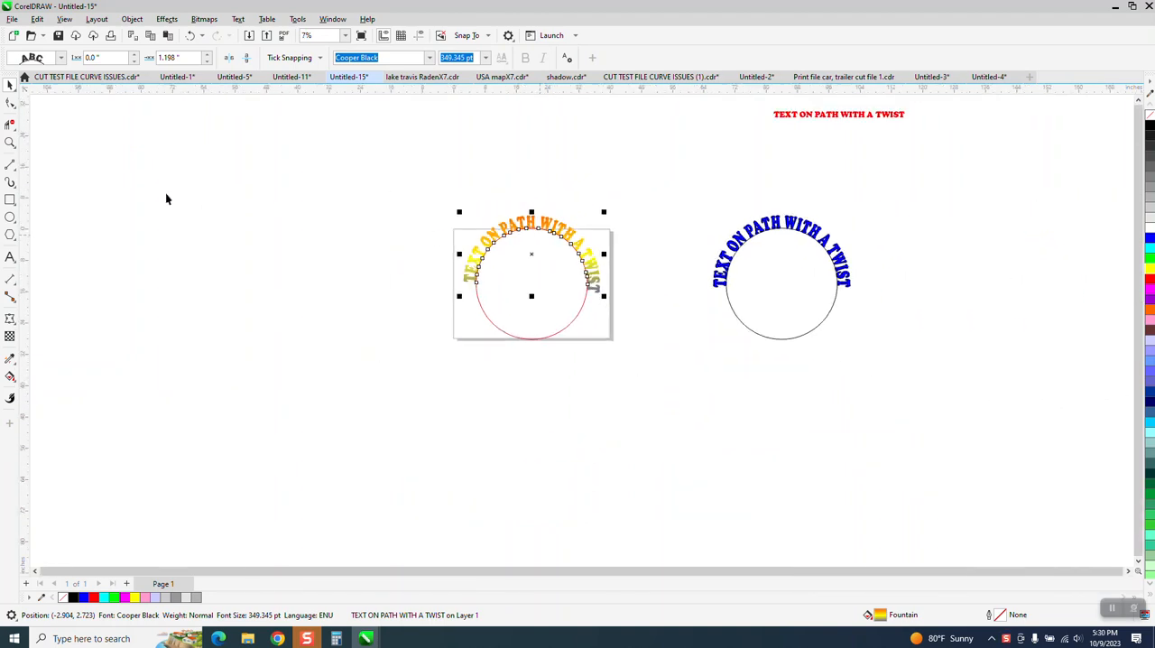
left_click(10, 142)
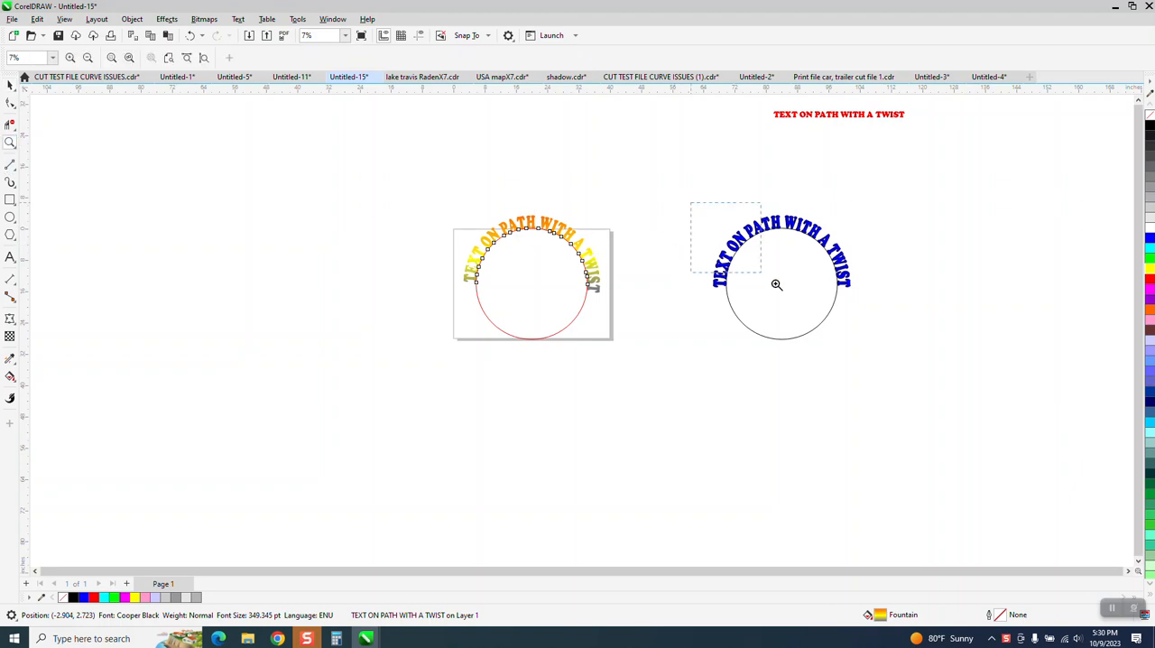
left_click_drag(776, 284, 879, 343)
scroll(683, 314, "down", 2)
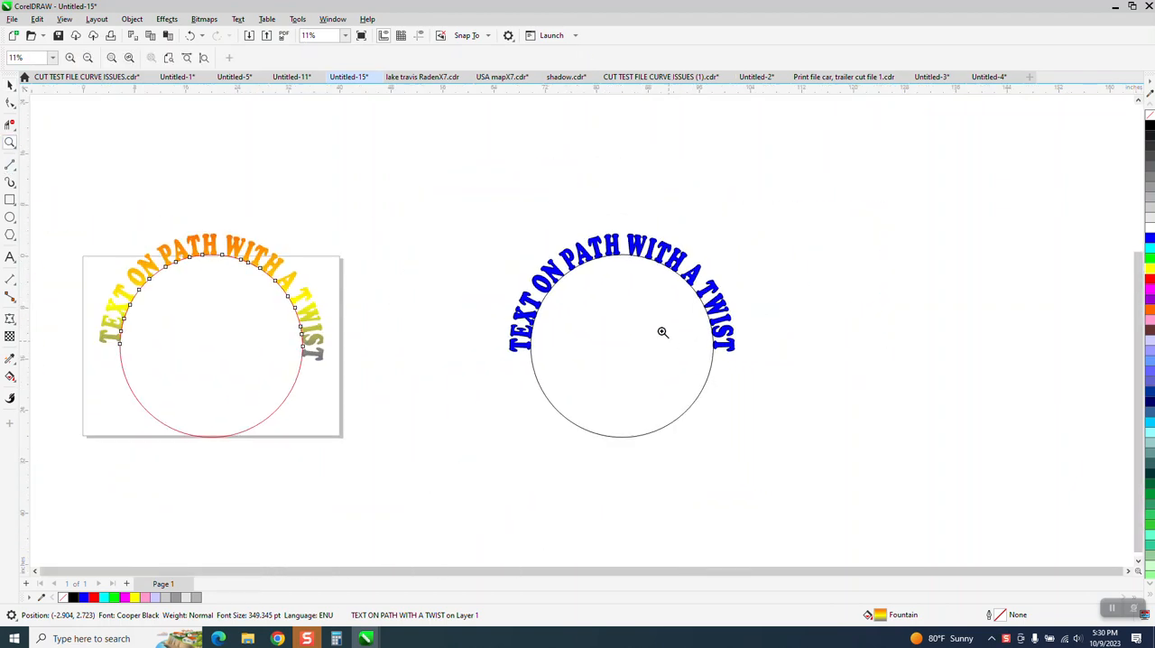
left_click(10, 84)
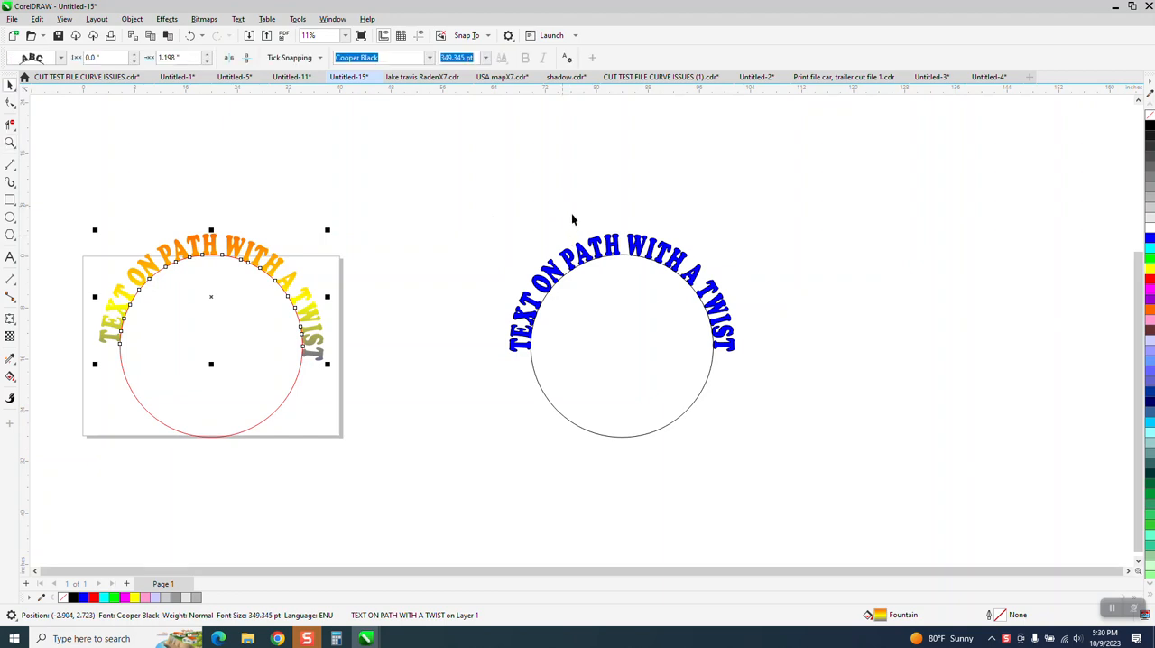
left_click_drag(571, 213, 781, 355)
left_click(618, 228)
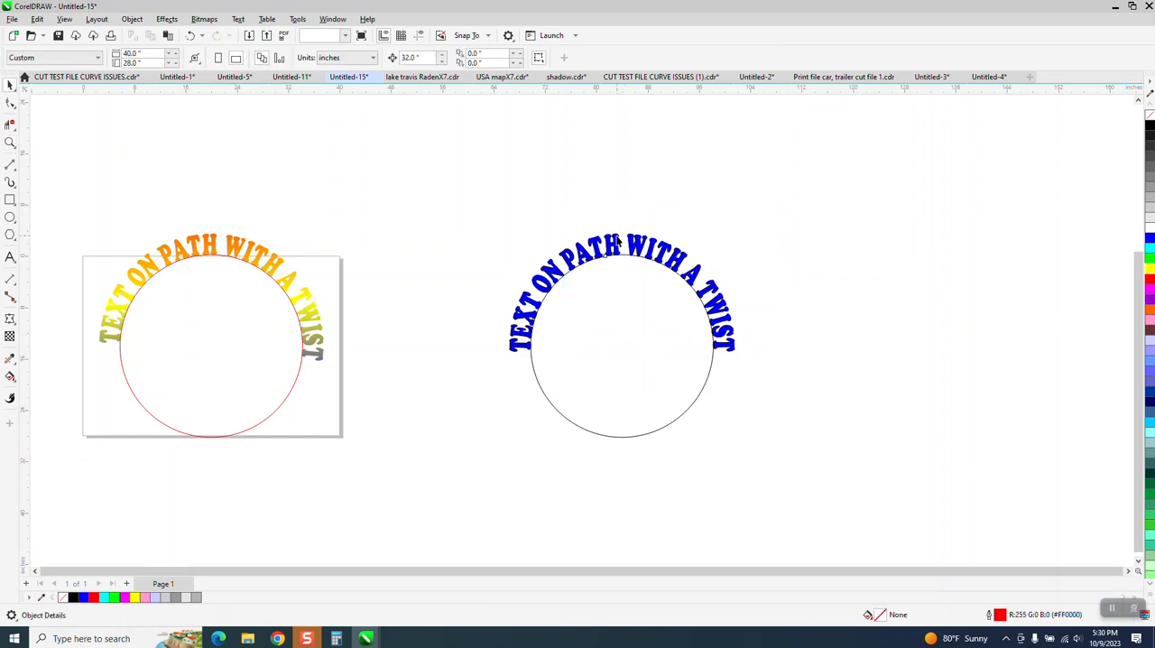
left_click(617, 238)
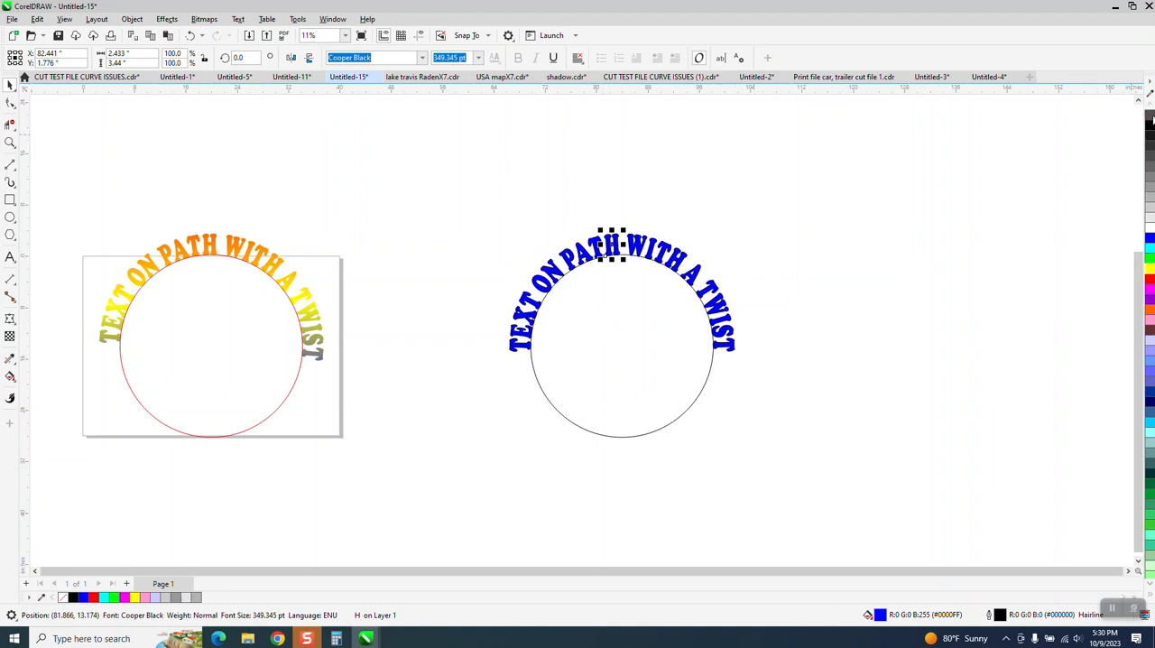
right_click(1150, 117)
Give the H of PATH a vertical fountain fill running from blue through yellow in the middle to red at the bottom.
left_click(9, 143)
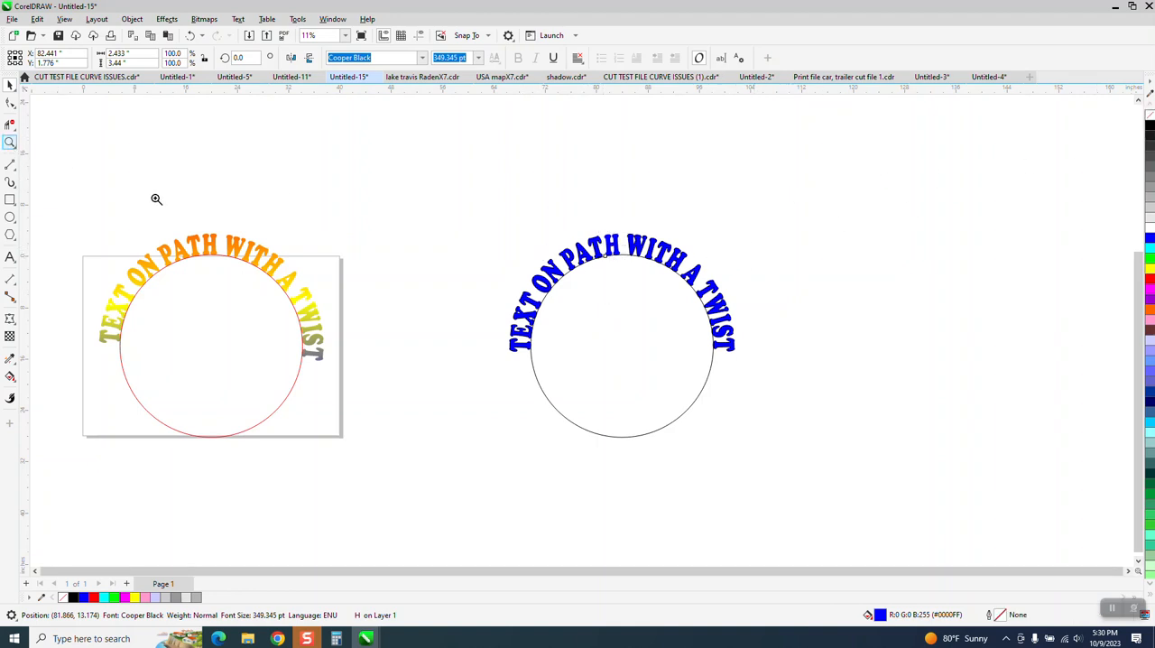
left_click_drag(506, 214, 856, 415)
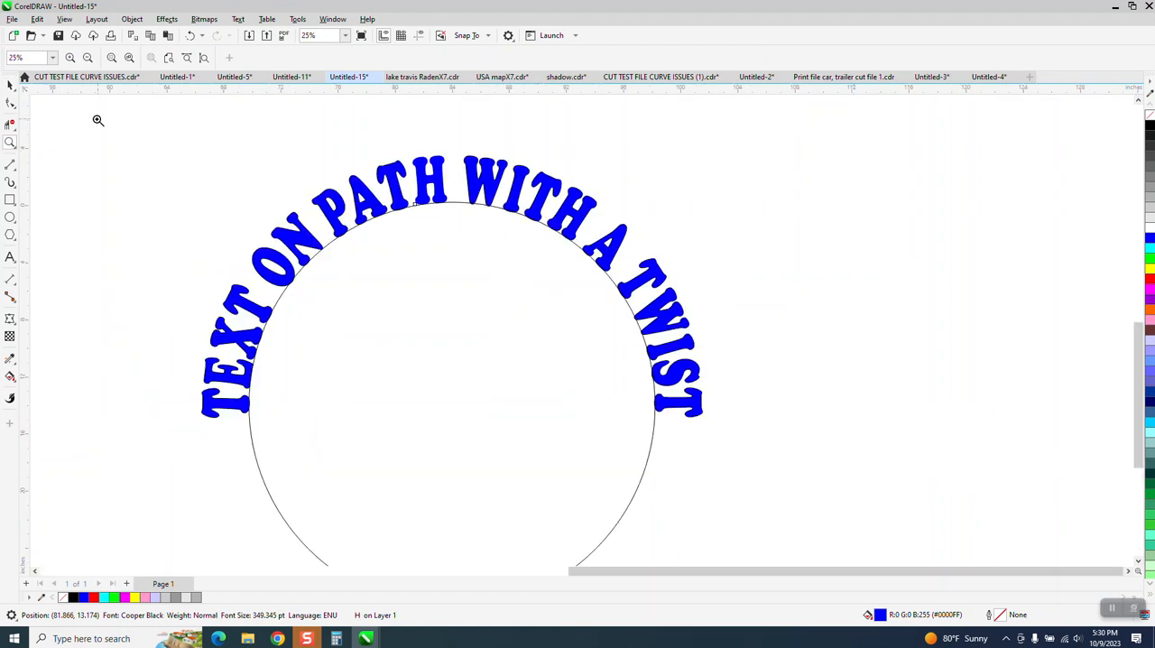
left_click(10, 84)
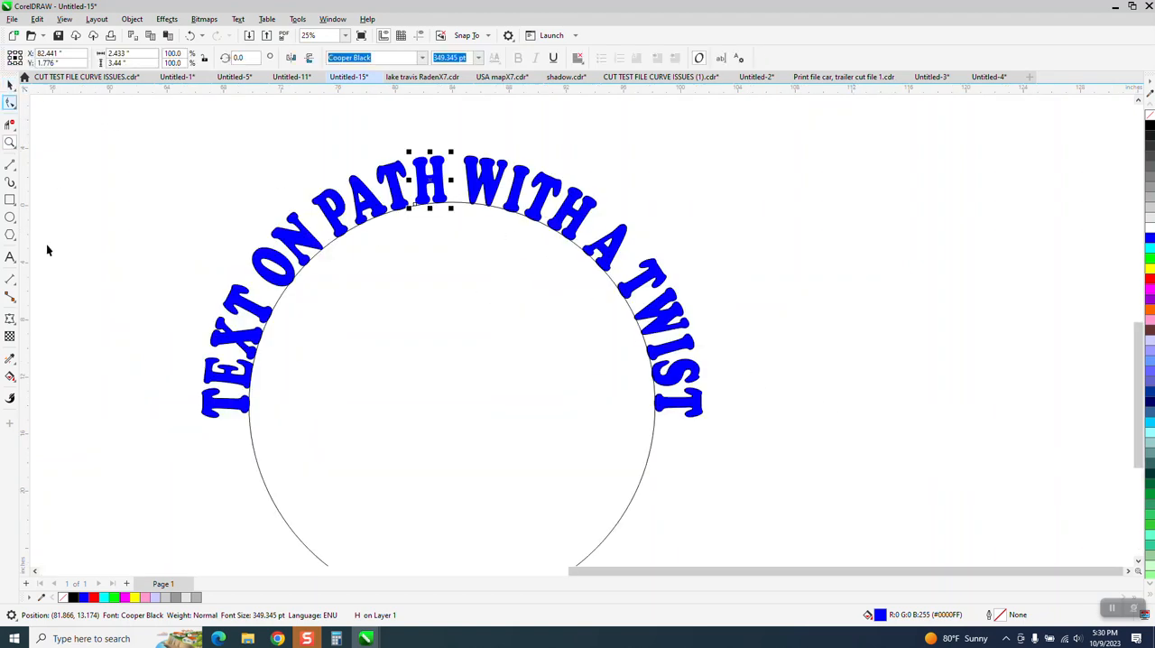
left_click(11, 378)
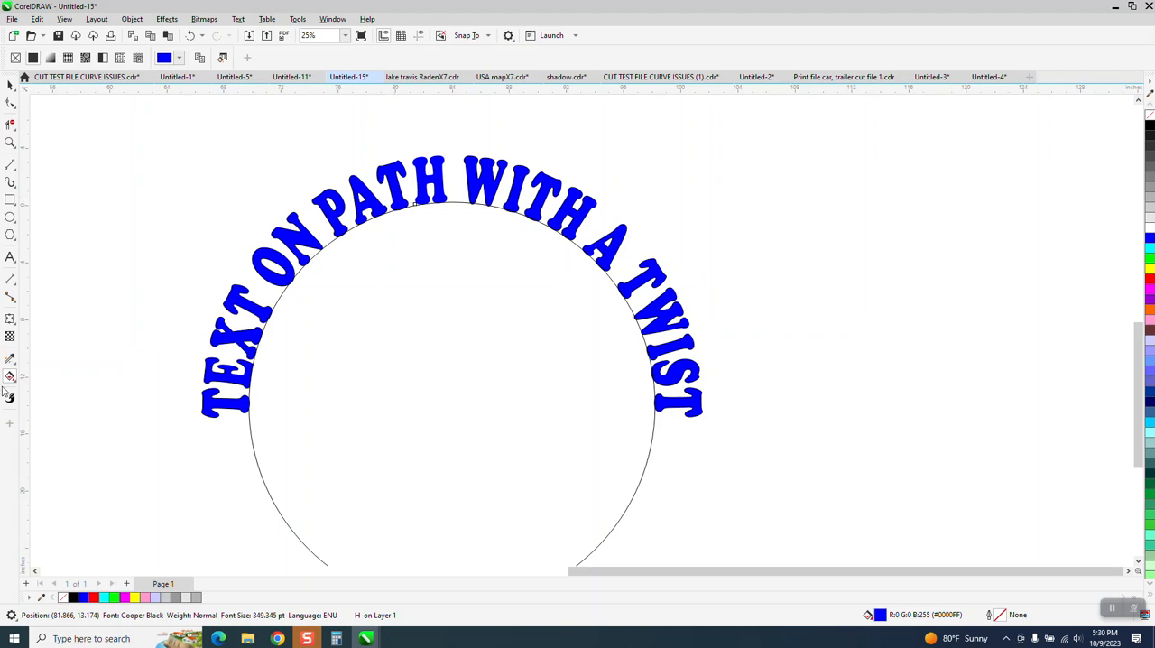
left_click(12, 383)
left_click(38, 379)
left_click_drag(439, 160, 440, 223)
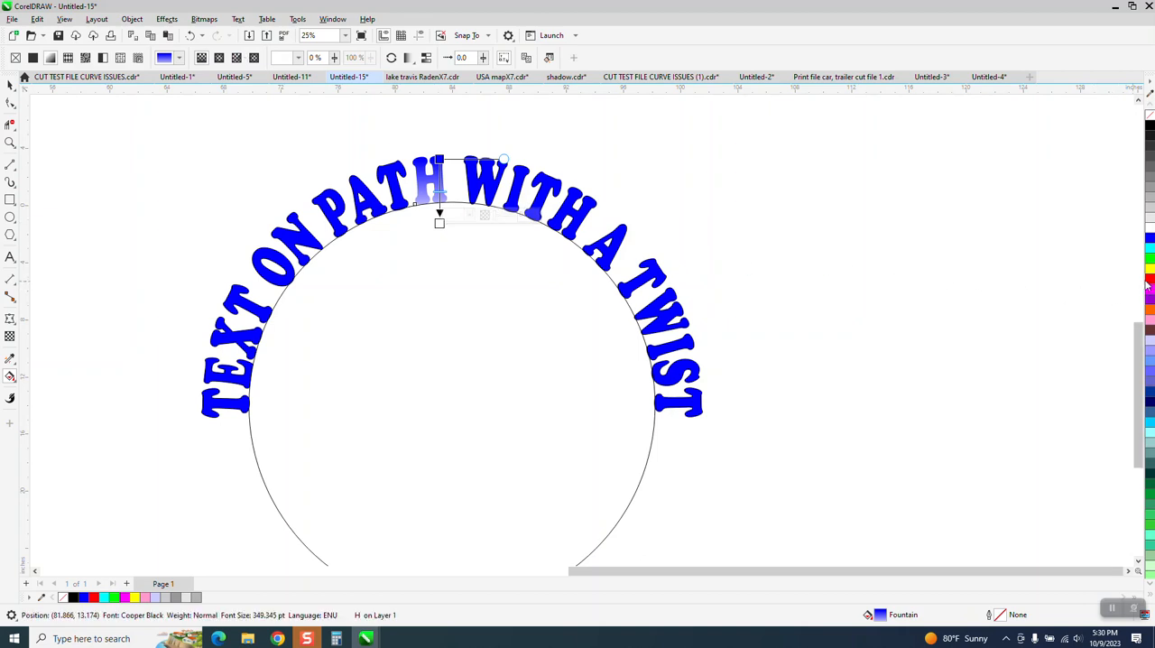
left_click_drag(1148, 285, 439, 224)
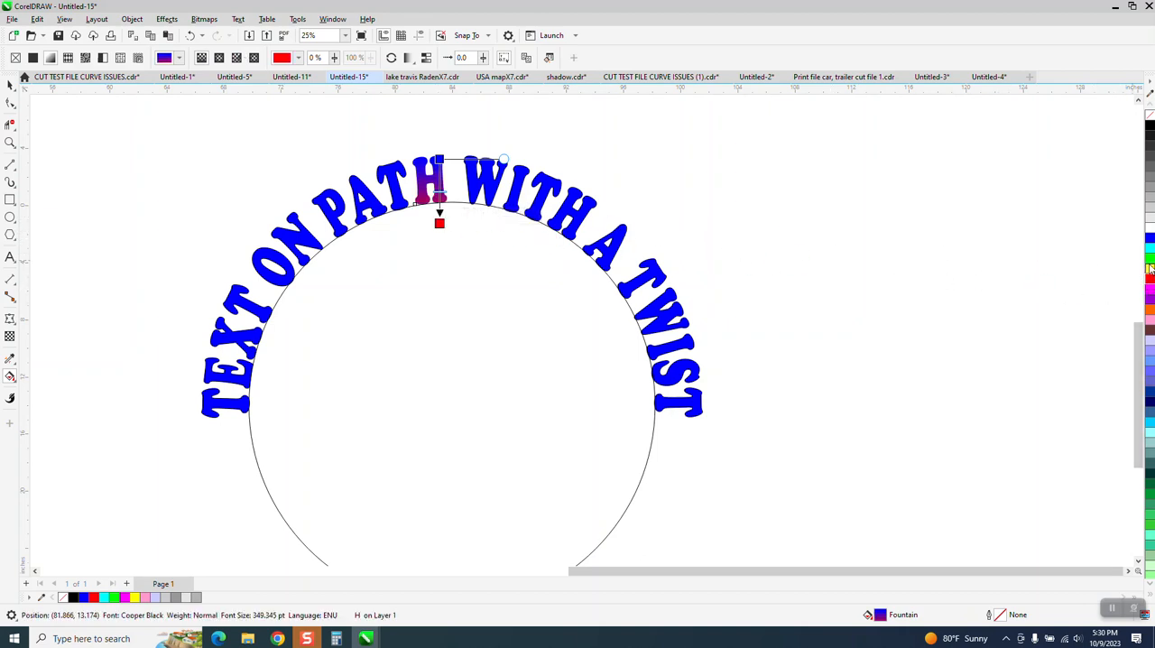
left_click_drag(1150, 268, 447, 188)
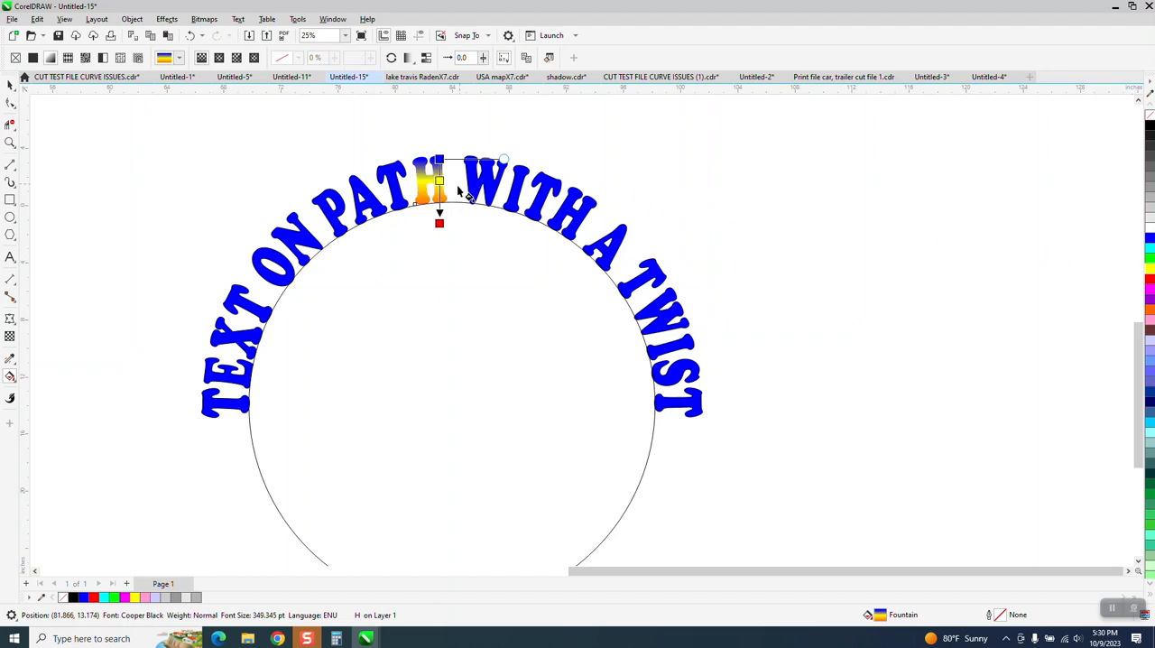
Tilt the H's fountain fill slightly so its direction matches the slant of the letter.
left_click(10, 143)
left_click_drag(411, 143, 552, 270)
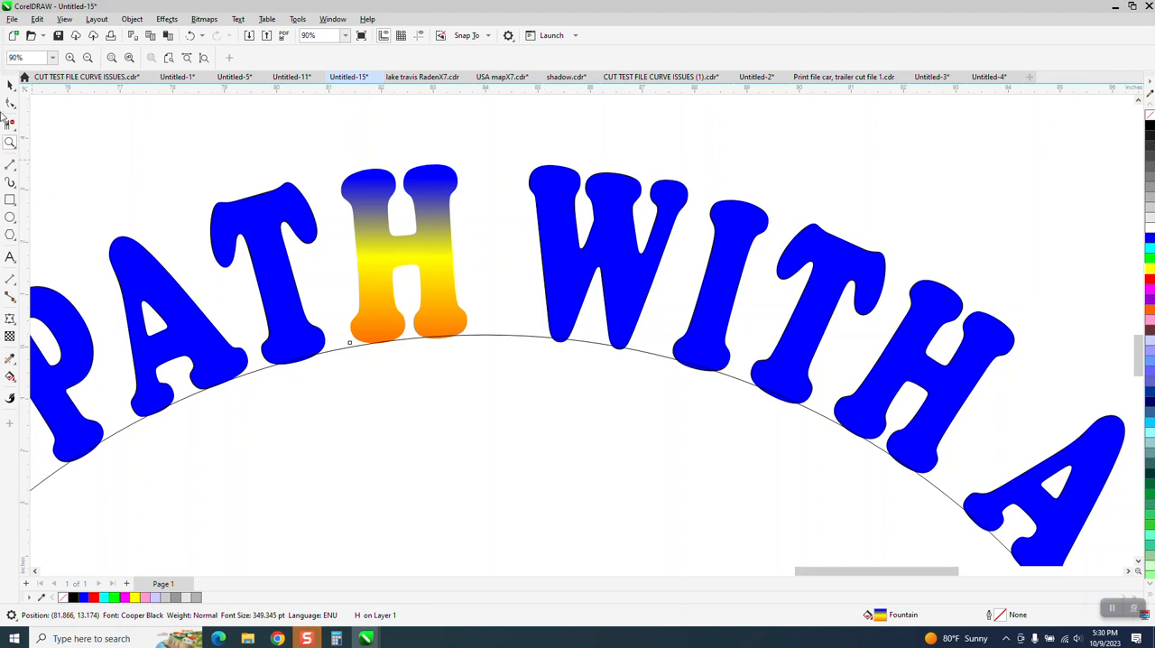
left_click(7, 85)
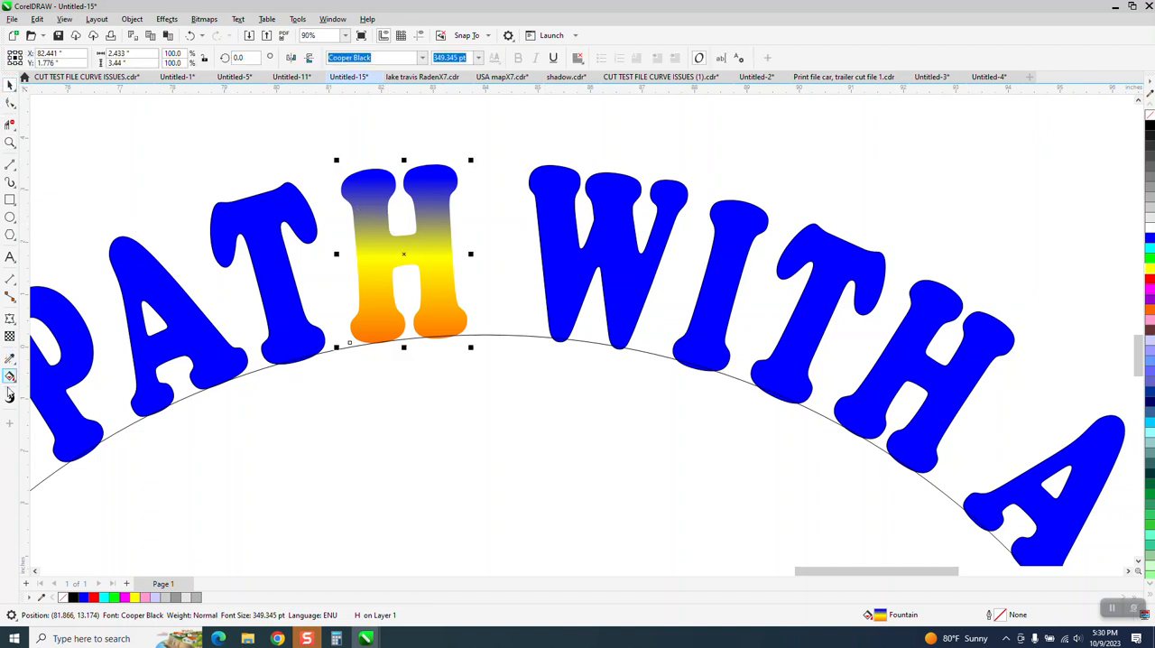
left_click(10, 377)
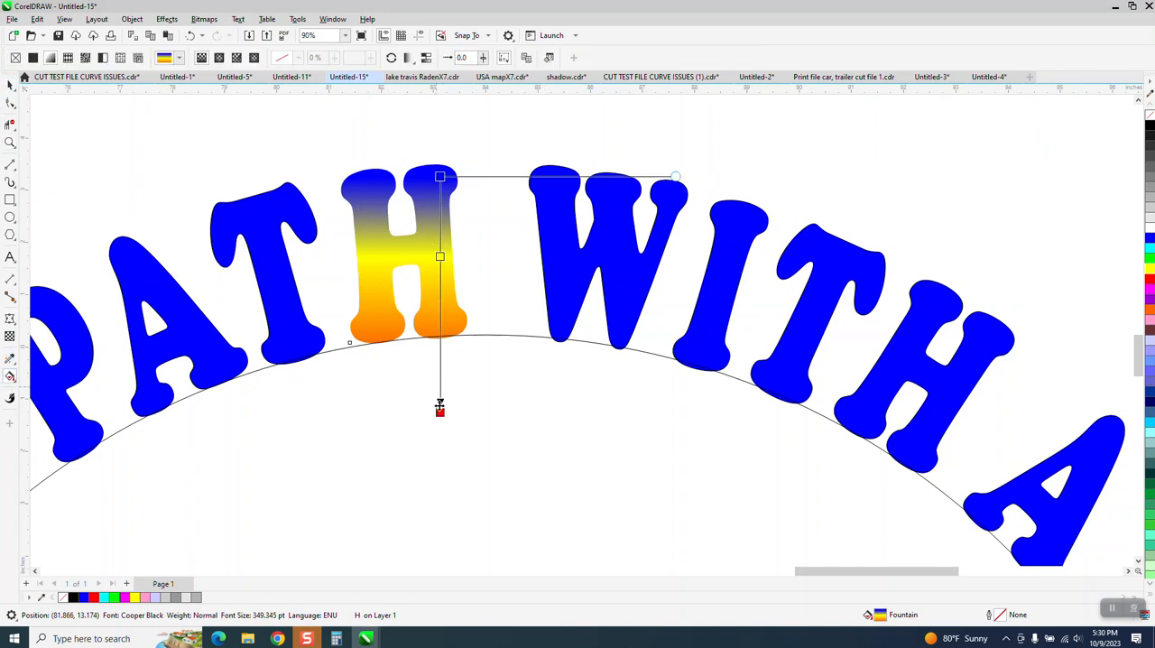
left_click_drag(440, 412, 451, 412)
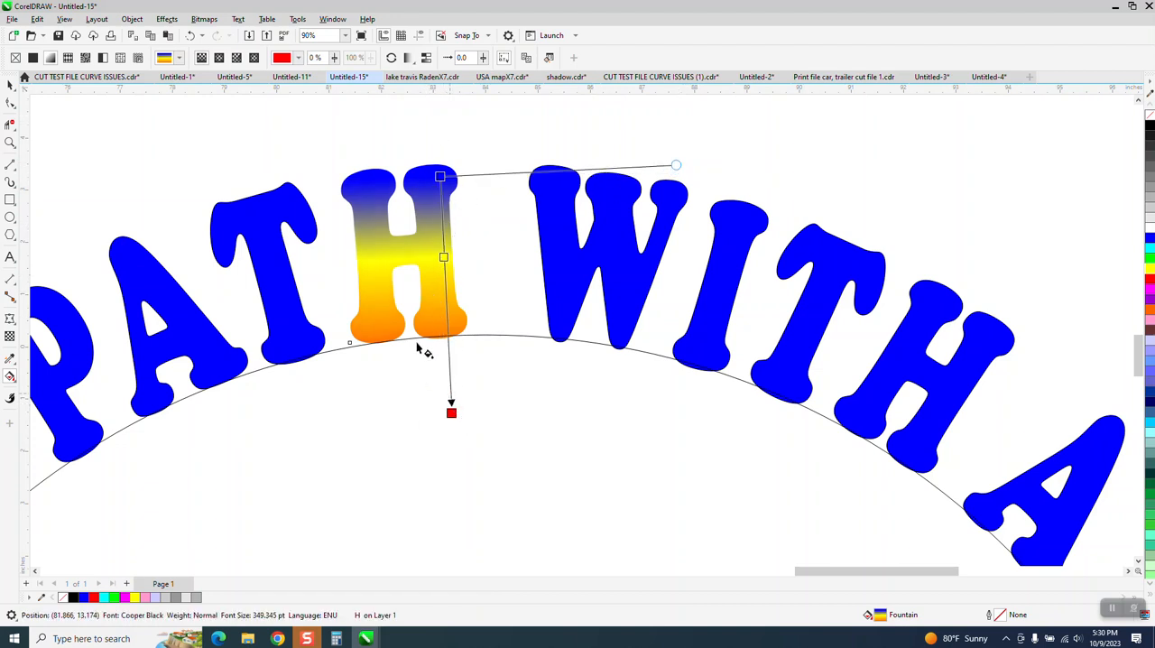
left_click(11, 84)
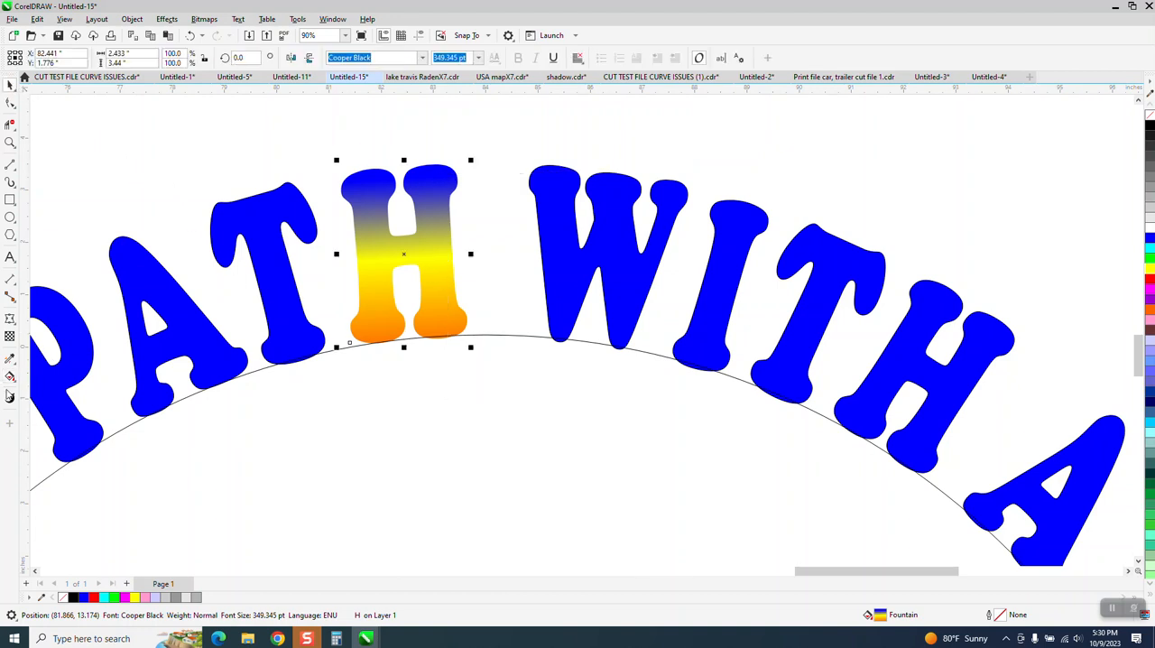
Copy the H's fountain fill with the Attributes Eyedropper to every letter of WITH, the word A, and the T, A and P of PATH.
left_click(10, 358)
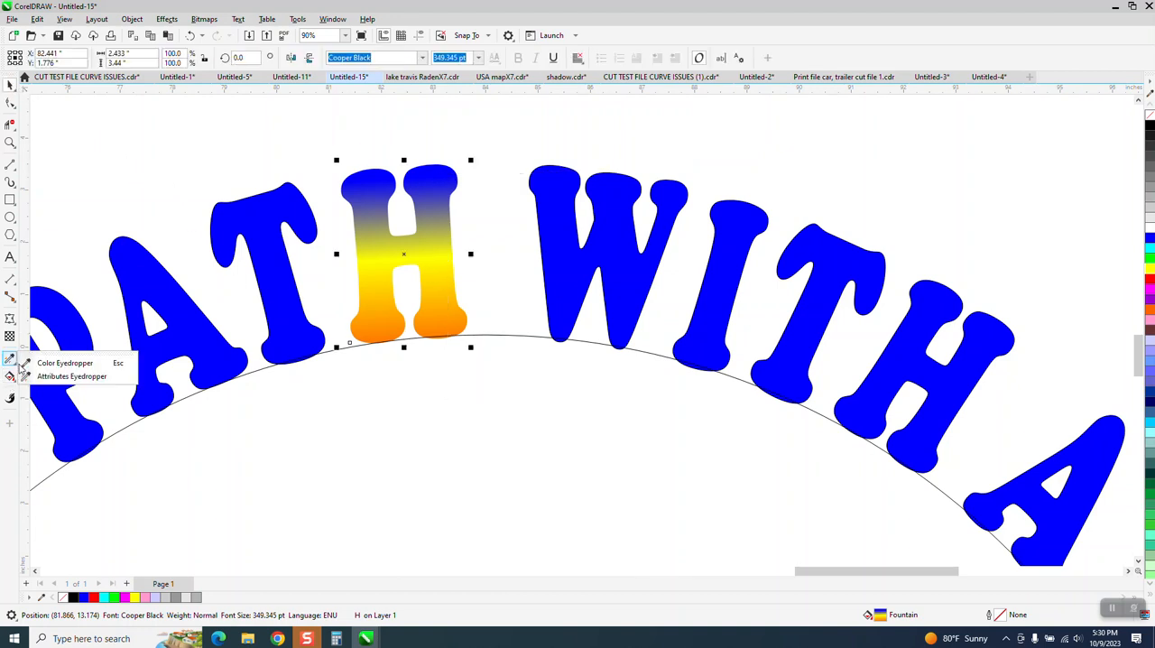
left_click(72, 376)
left_click(383, 267)
left_click(563, 262)
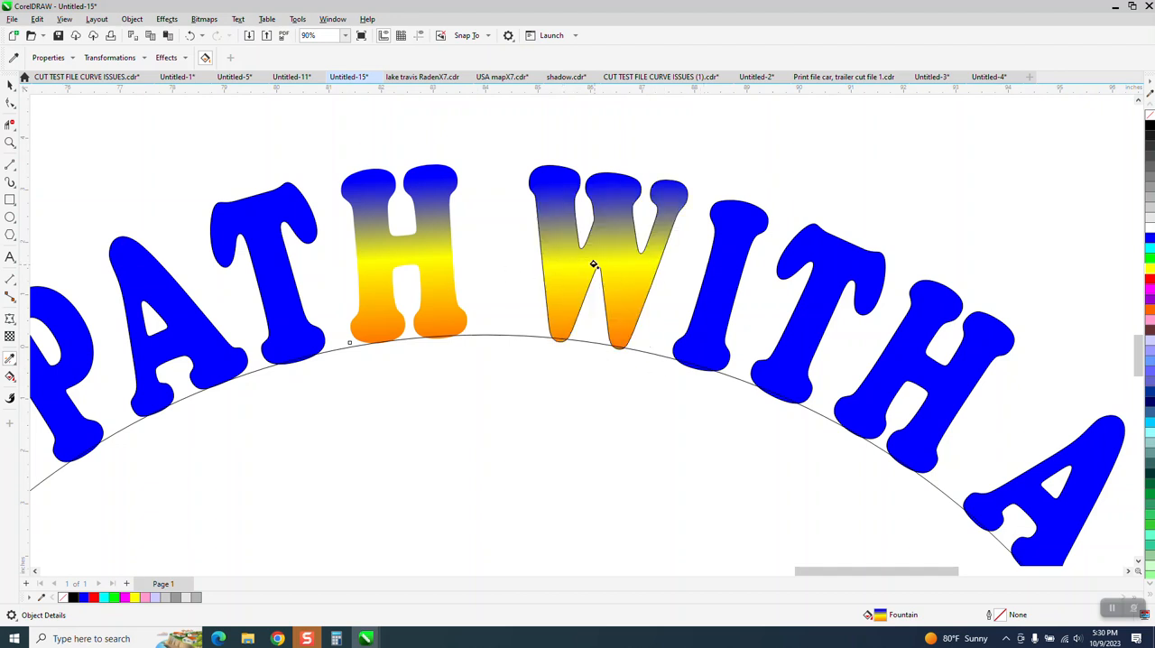
left_click(707, 291)
left_click(810, 313)
left_click(921, 373)
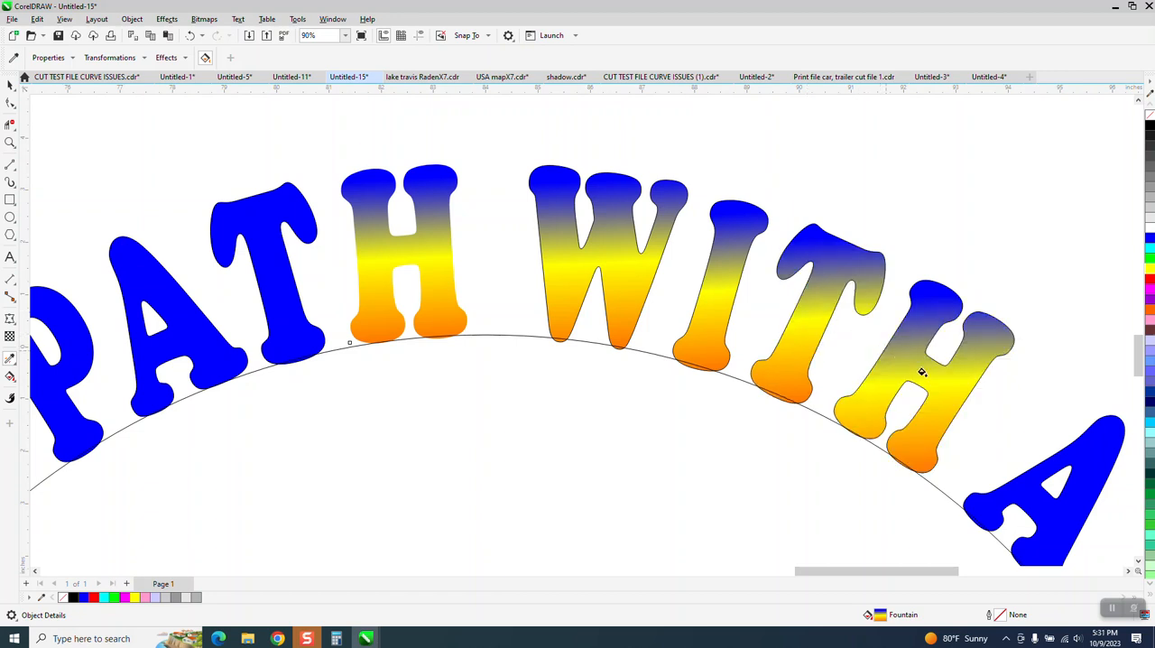
left_click(1082, 454)
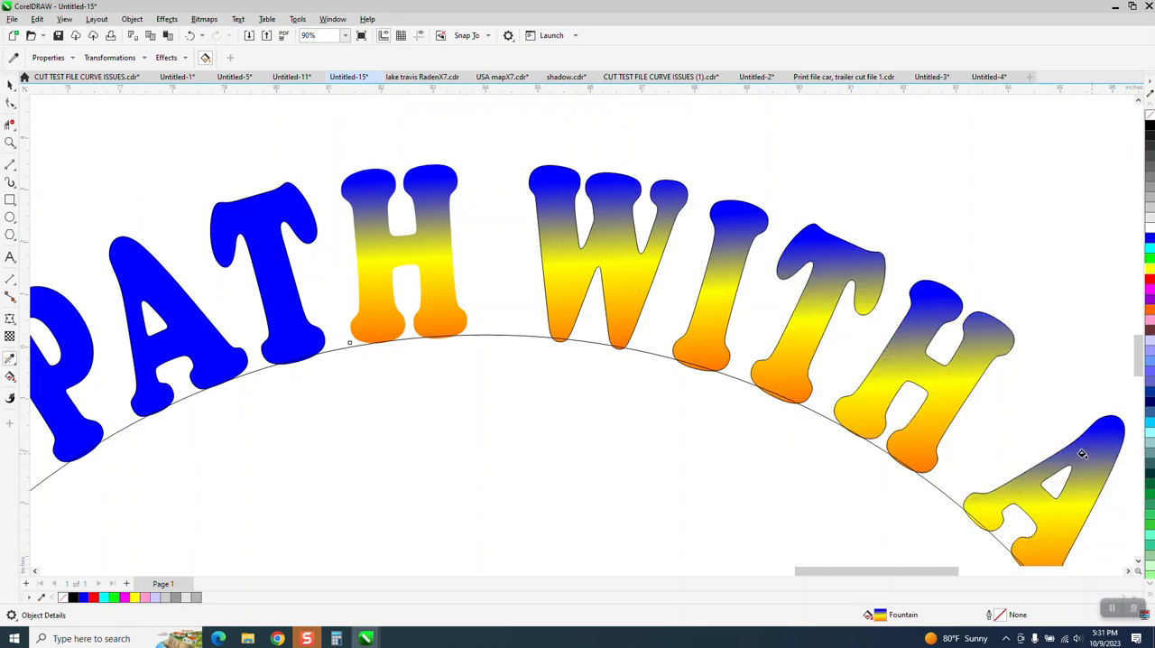
left_click(273, 260)
left_click(133, 338)
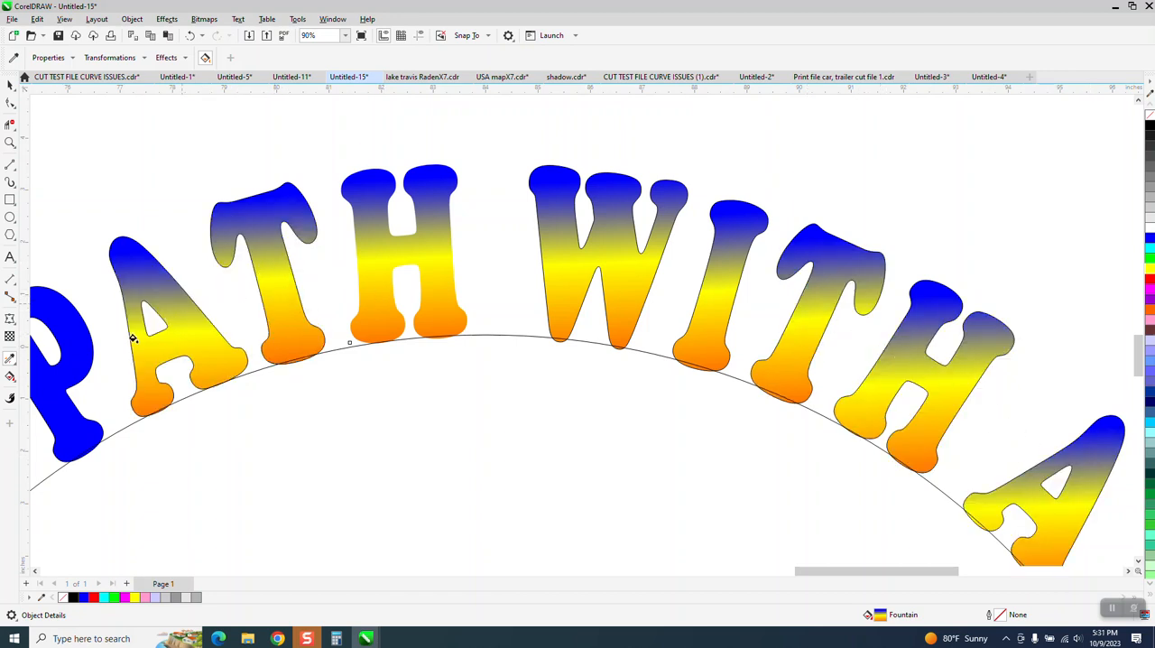
left_click(70, 340)
Tilt the fountain fill of the W in WITH so its direction follows the letter's slant.
scroll(181, 369, "down", 3)
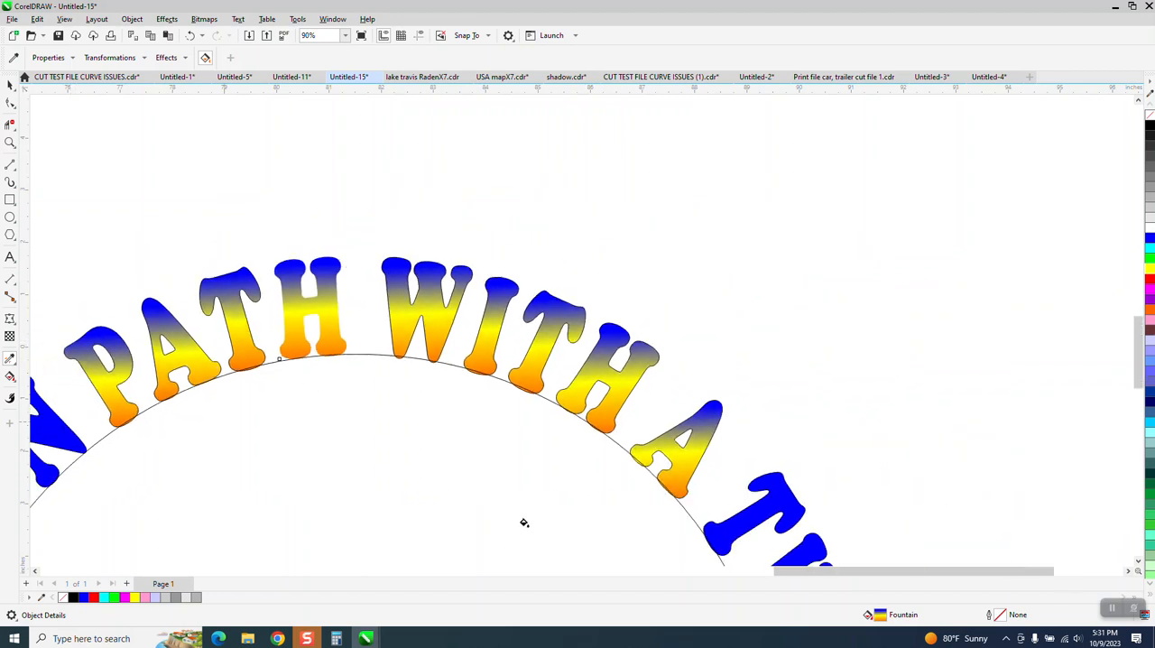
left_click(10, 142)
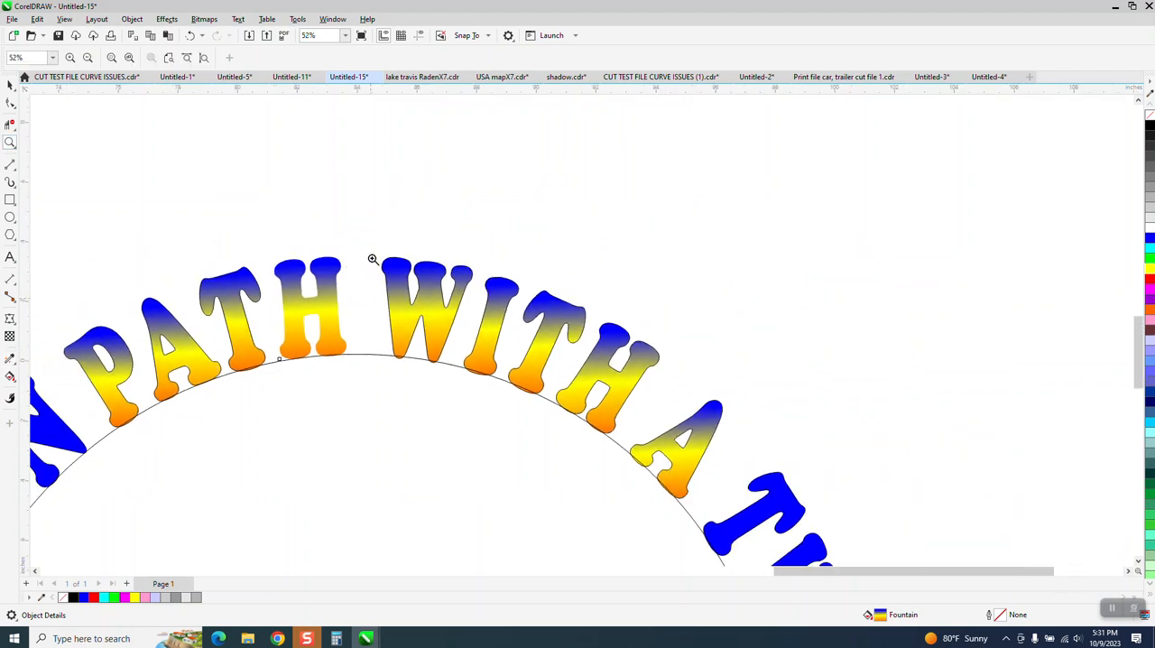
left_click_drag(375, 252, 727, 463)
scroll(640, 381, "down", 2)
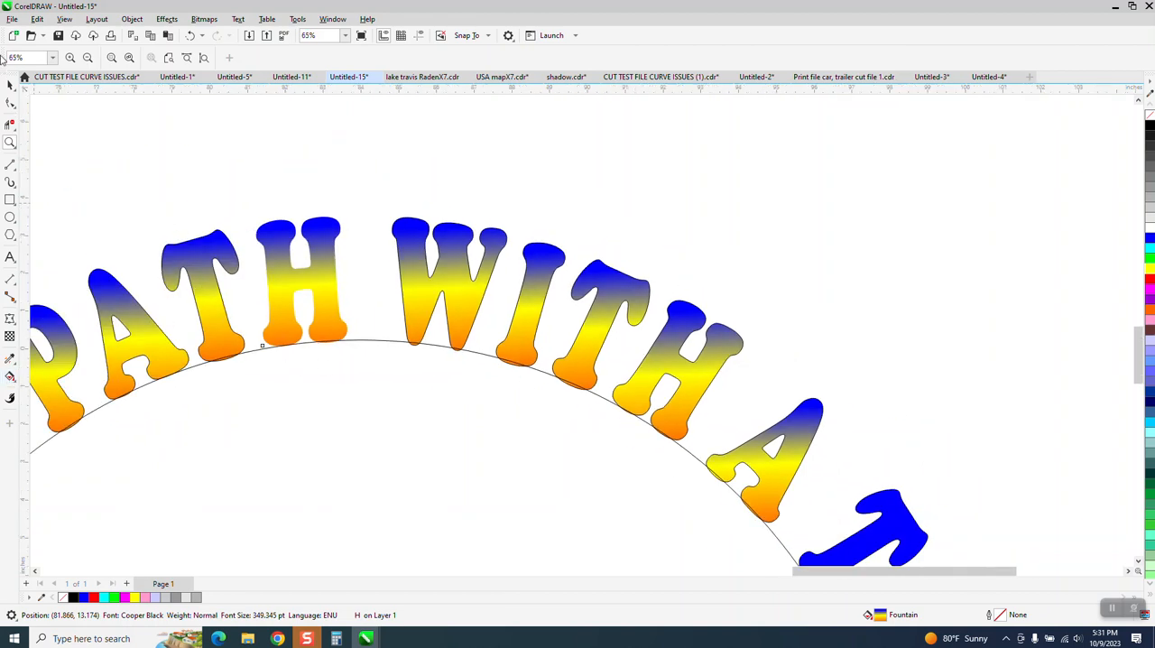
left_click(10, 85)
left_click(429, 272)
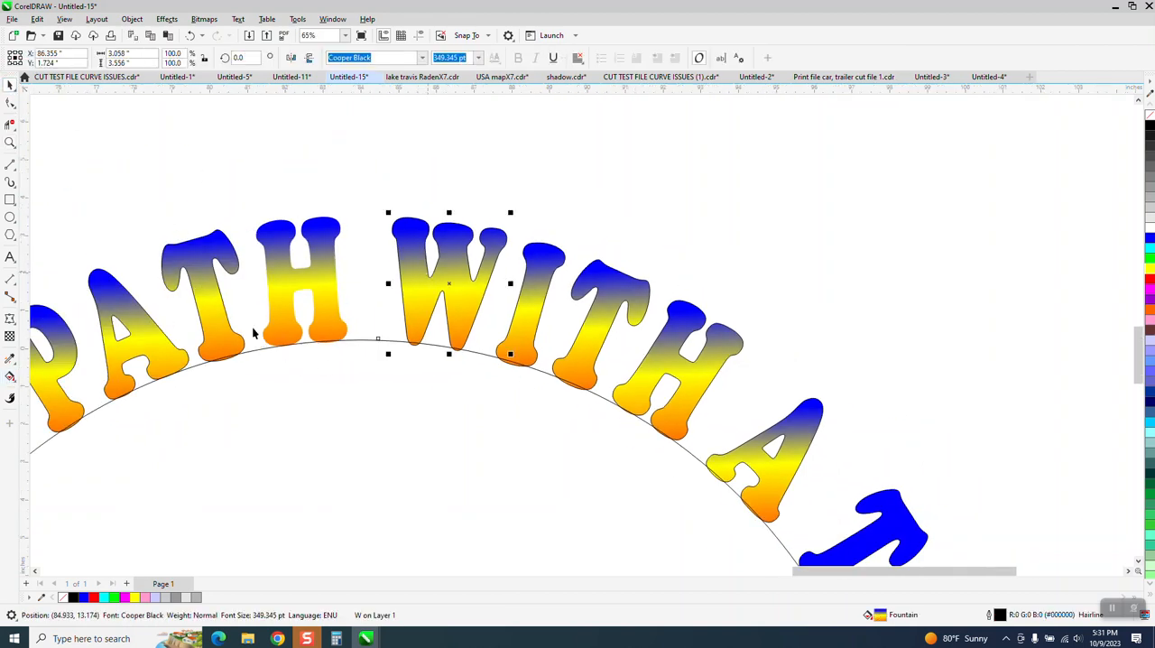
left_click(10, 377)
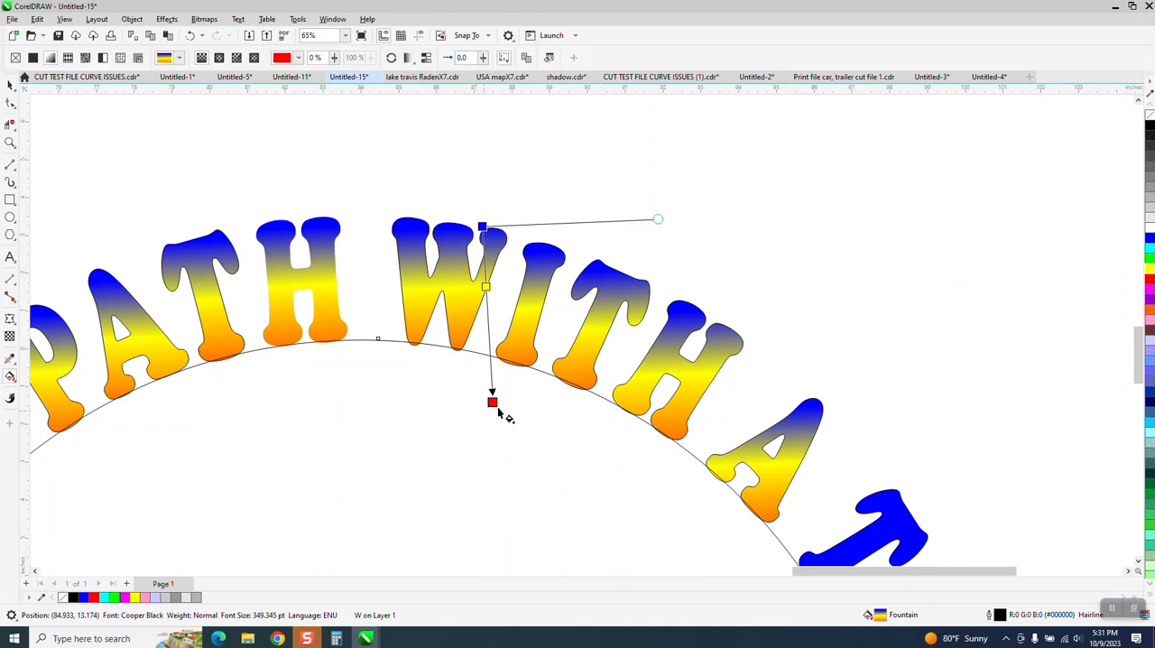
left_click_drag(491, 401, 452, 399)
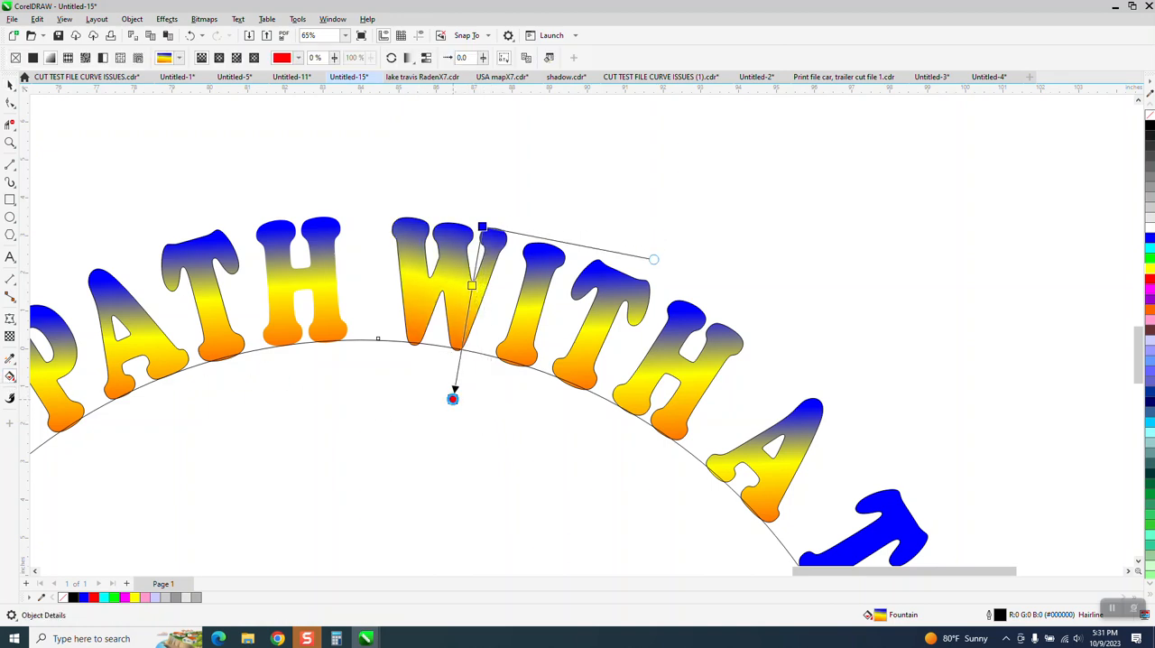
Rotate the fountain fills of the I, T and H in WITH so each one follows its own letter's slant.
left_click(530, 357)
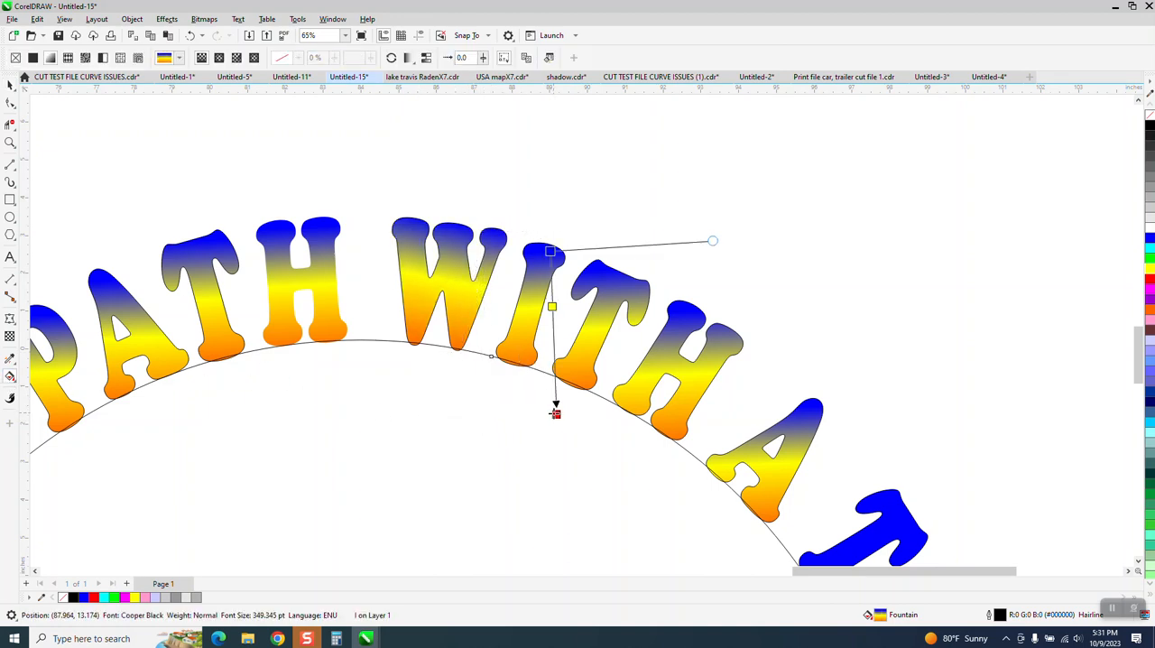
left_click_drag(557, 411, 500, 400)
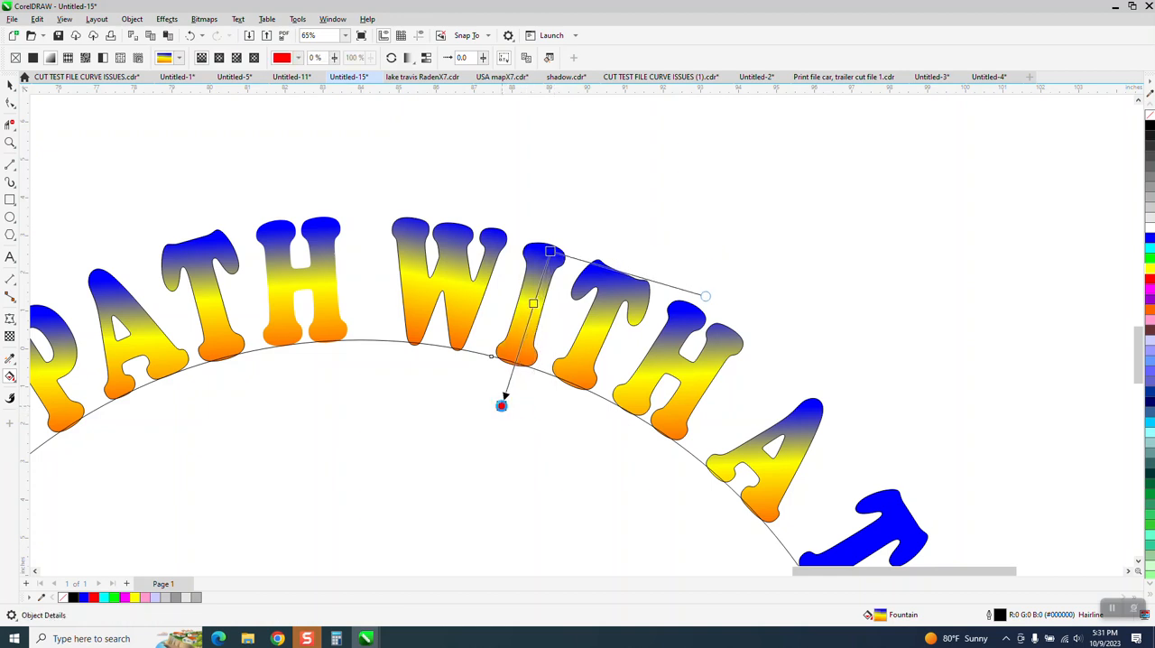
left_click(588, 378)
left_click_drag(636, 438, 558, 426)
left_click(683, 394)
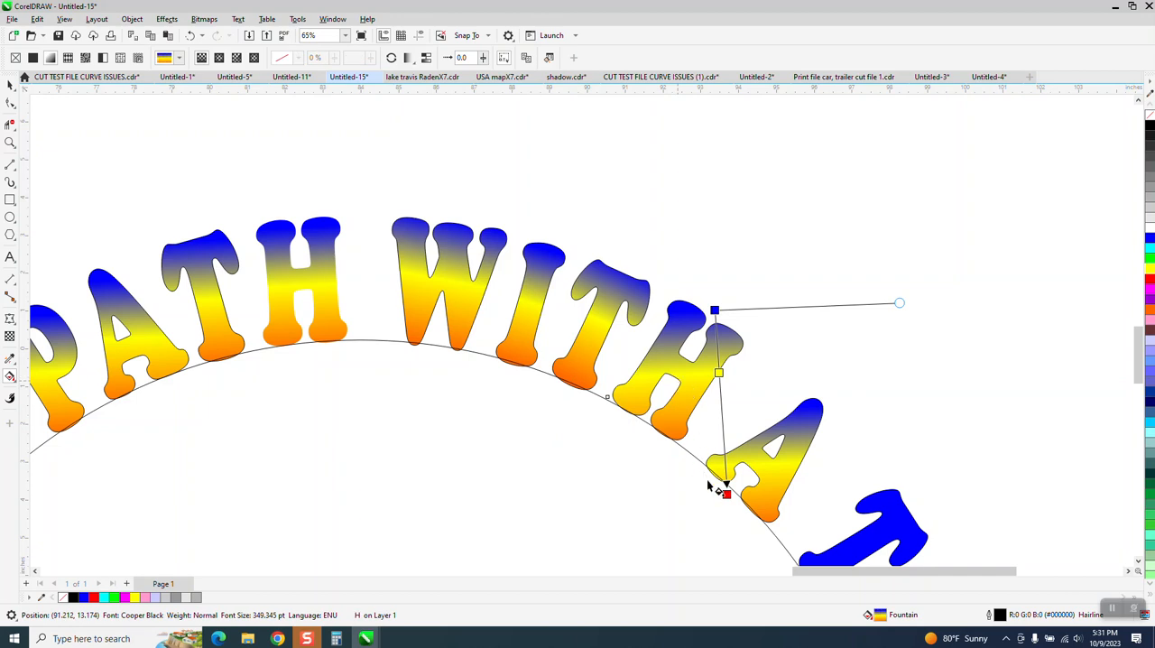
left_click_drag(726, 496, 629, 467)
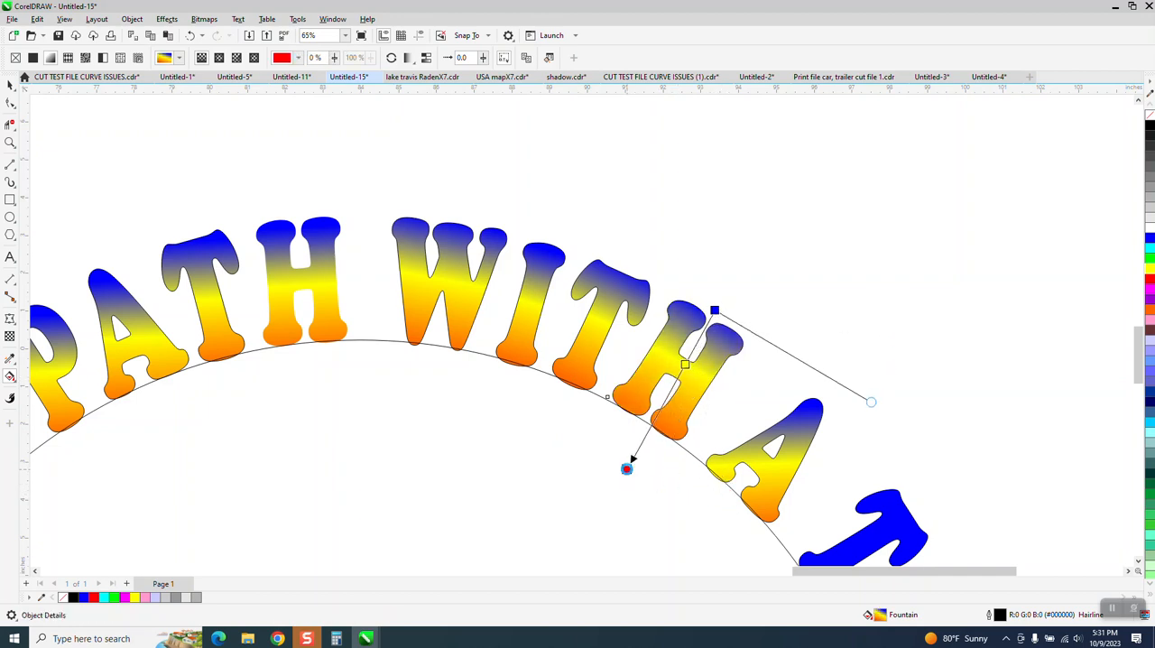
Try to angle the fountain fill of the single-letter word A and undo the attempts.
left_click(770, 486)
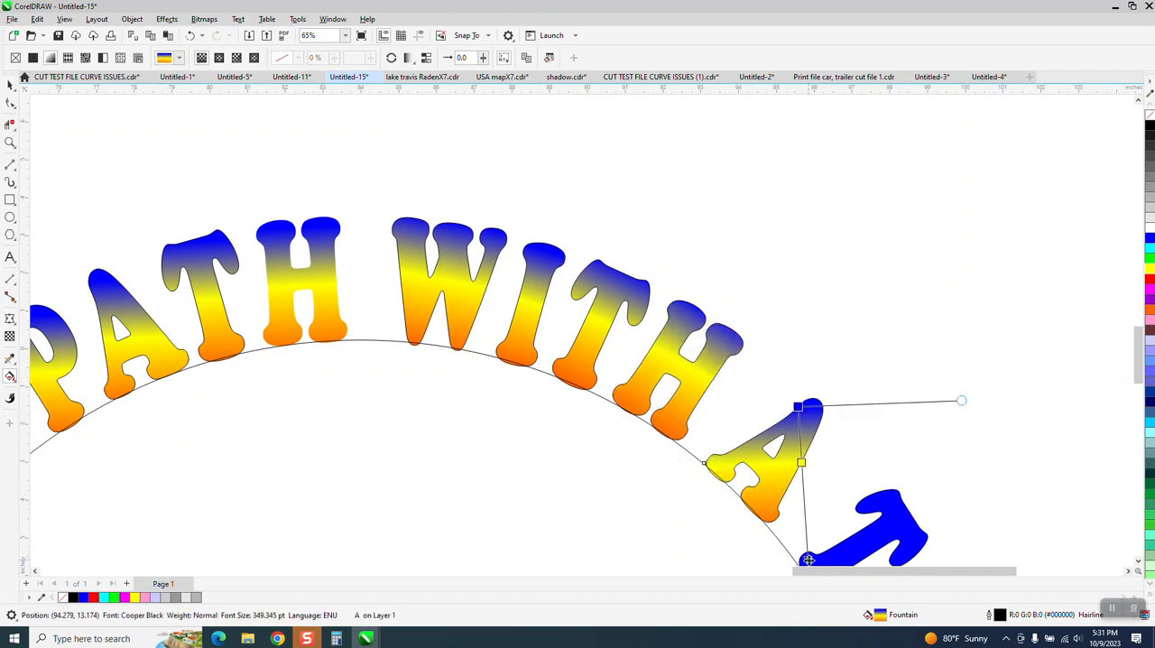
left_click_drag(808, 560, 717, 550)
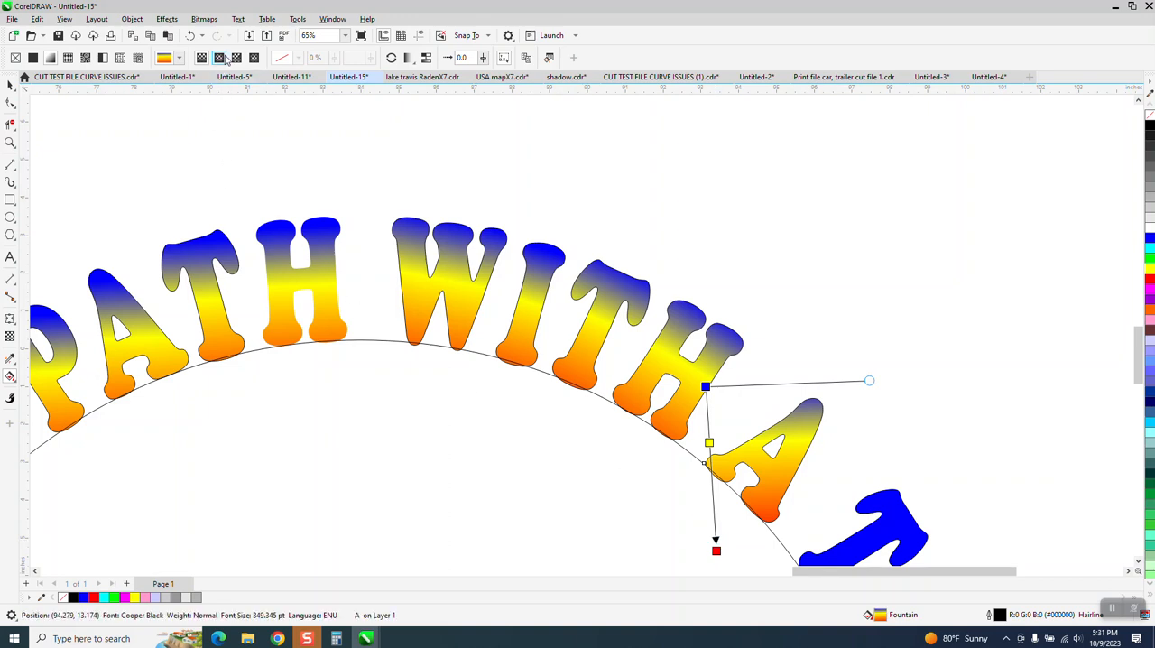
left_click(190, 35)
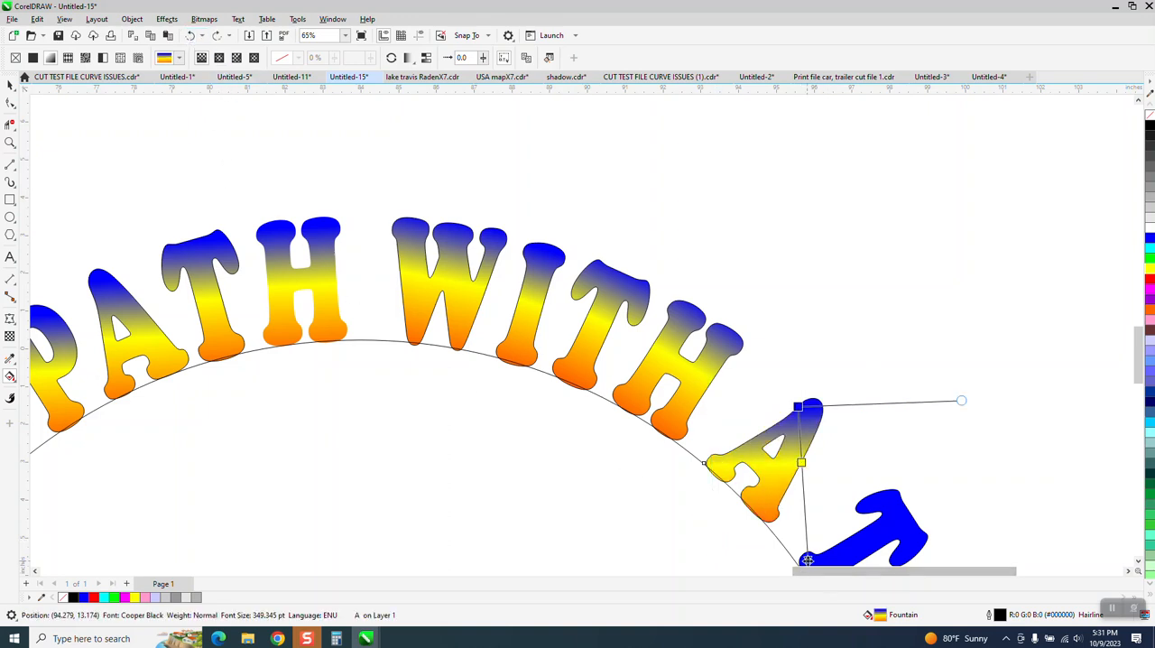
left_click_drag(809, 559, 747, 556)
scroll(647, 469, "down", 1)
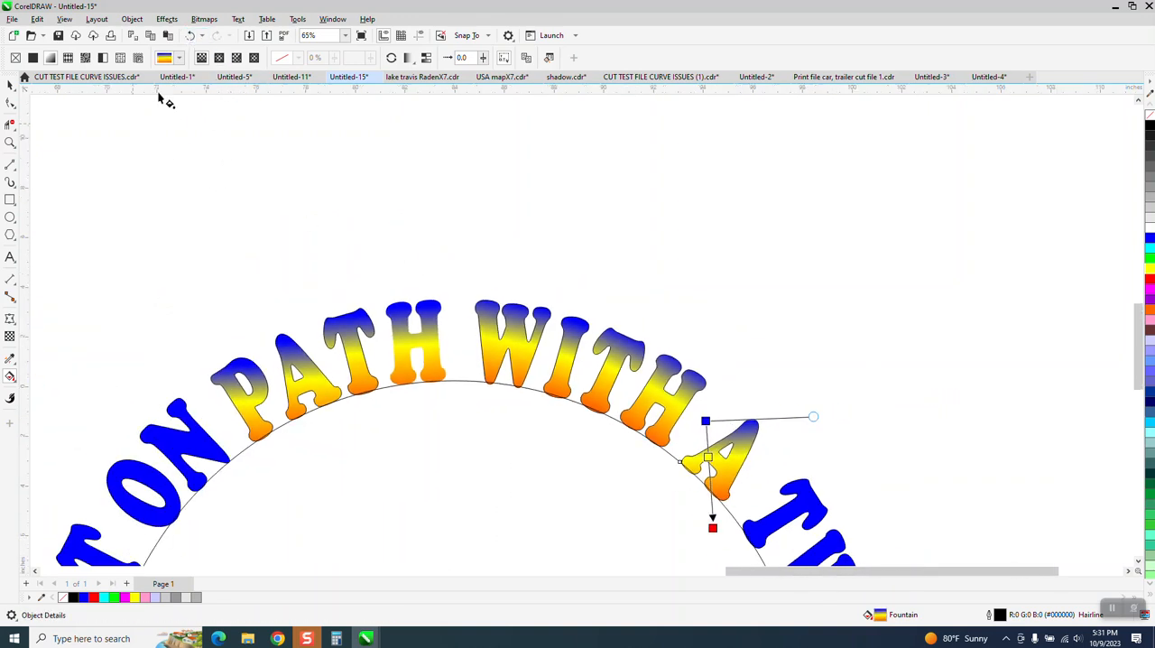
key("z")
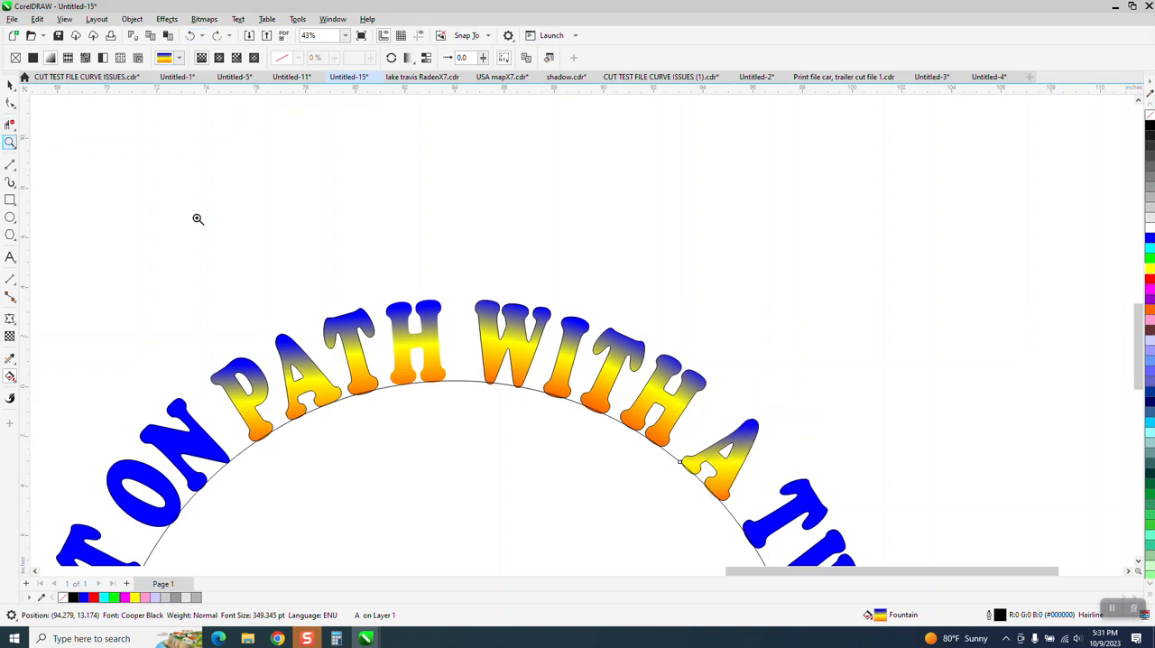
Angle the word A's fountain fill diagonally toward the circle and shift its blue start slightly toward the letter's tip.
left_click_drag(639, 366, 931, 565)
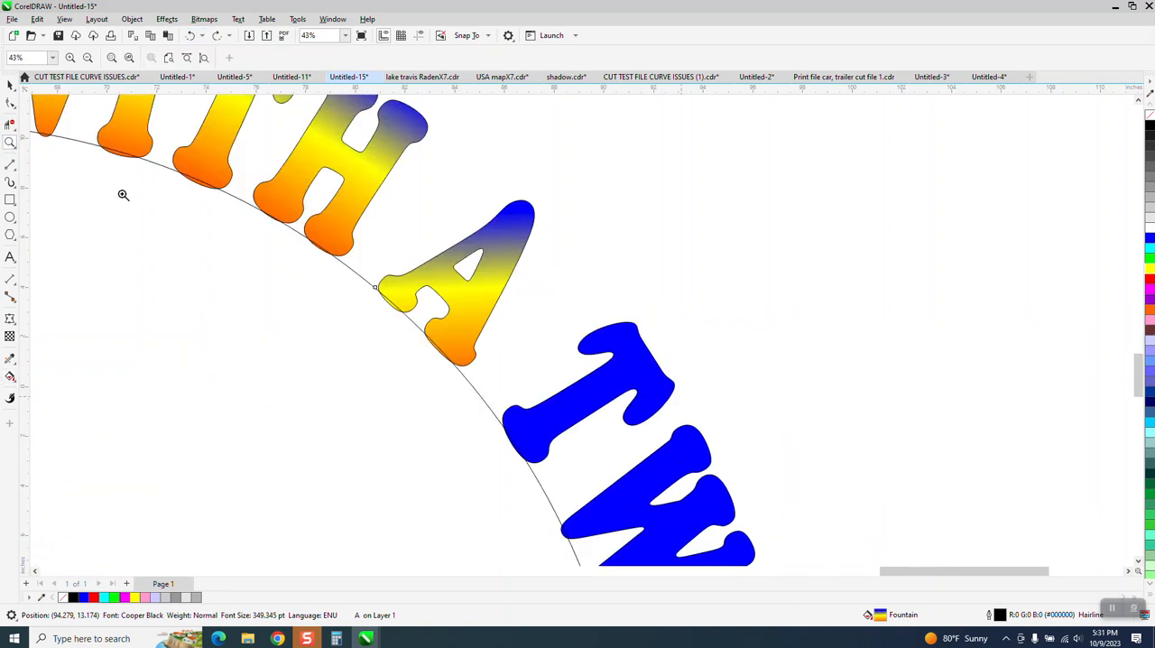
left_click(10, 376)
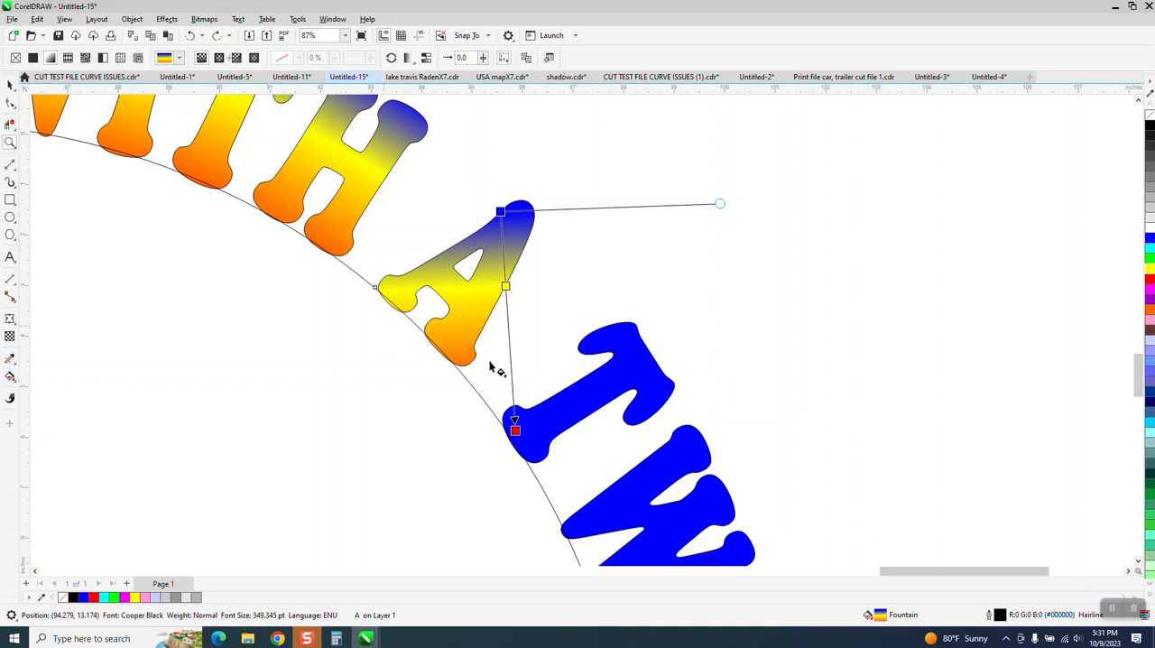
left_click_drag(515, 422, 368, 352)
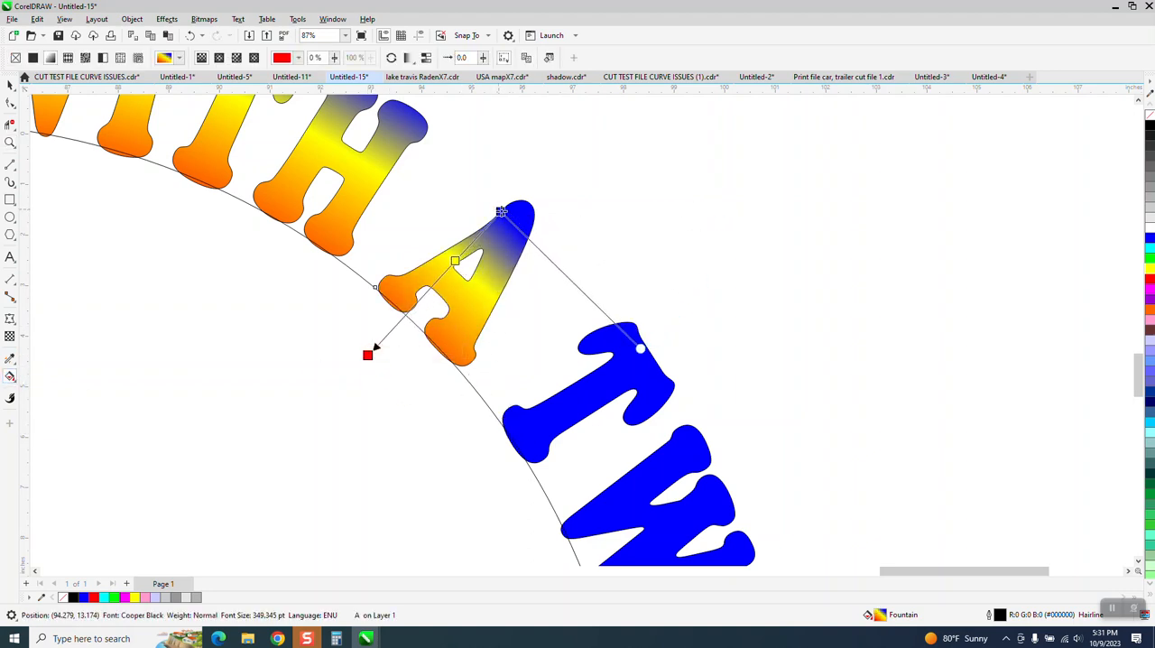
left_click_drag(501, 211, 513, 217)
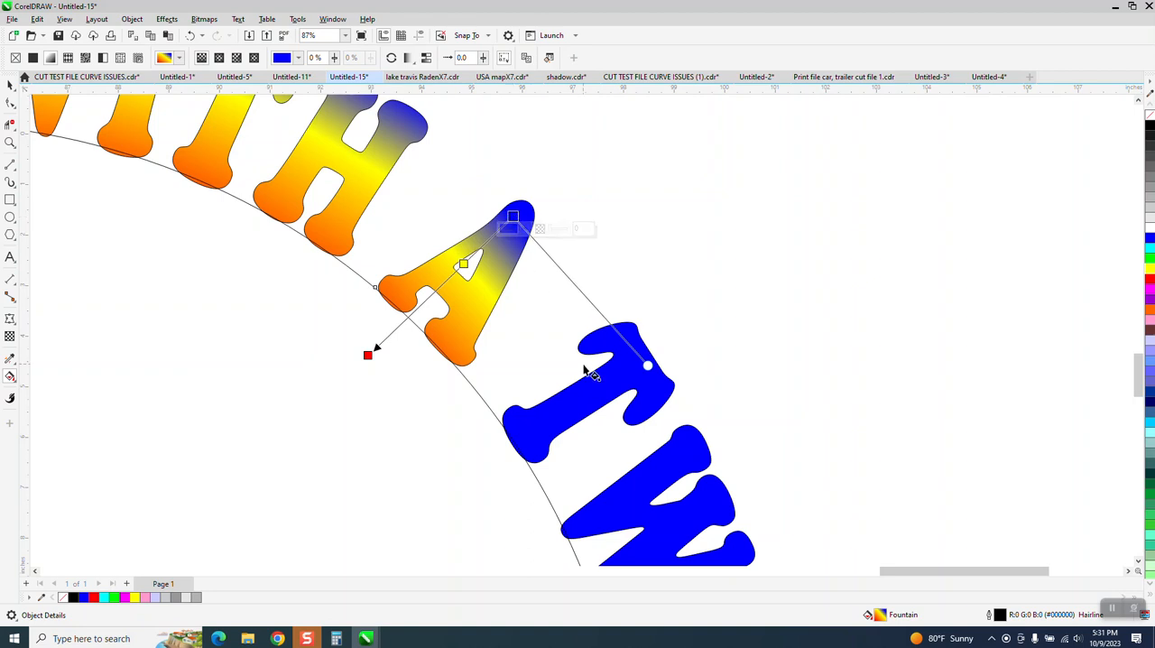
Copy the word A's fountain fill with the Attributes Eyedropper to the T, W and I of TWIST.
scroll(581, 363, "down", 1)
scroll(578, 361, "down", 1)
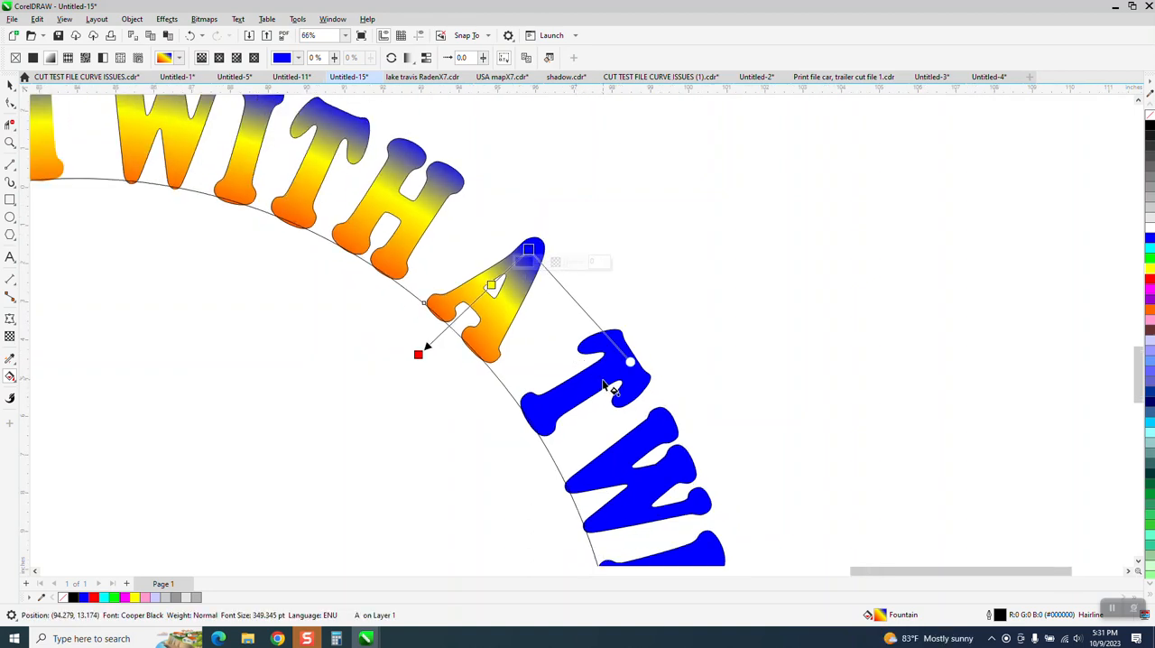
left_click(605, 386)
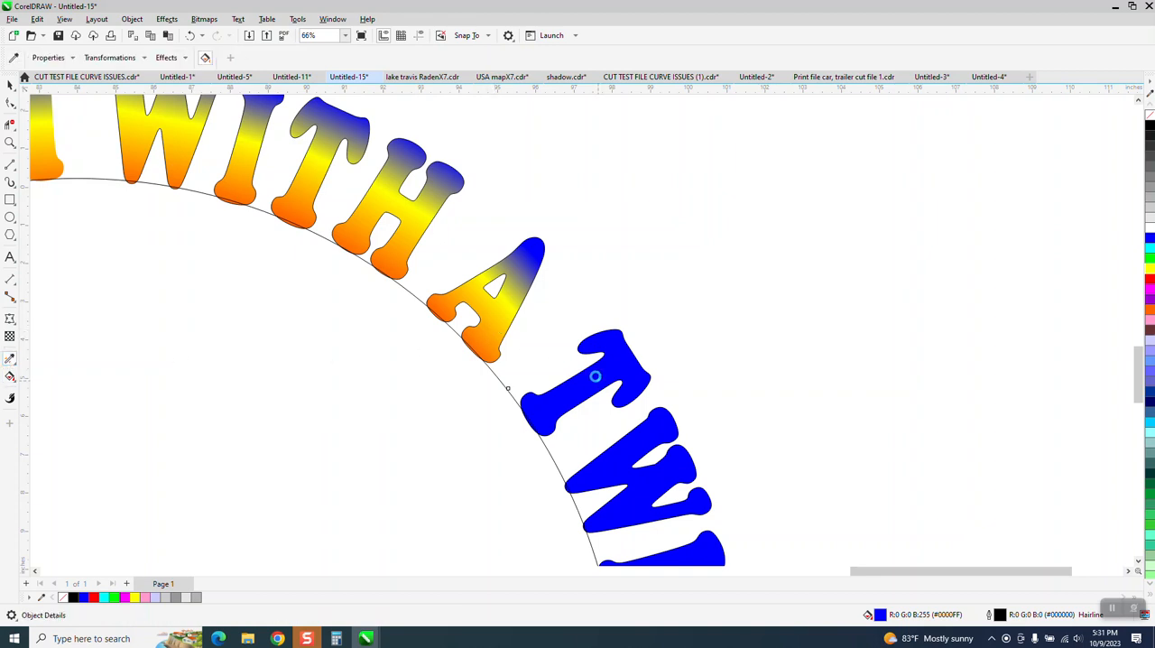
left_click(596, 376)
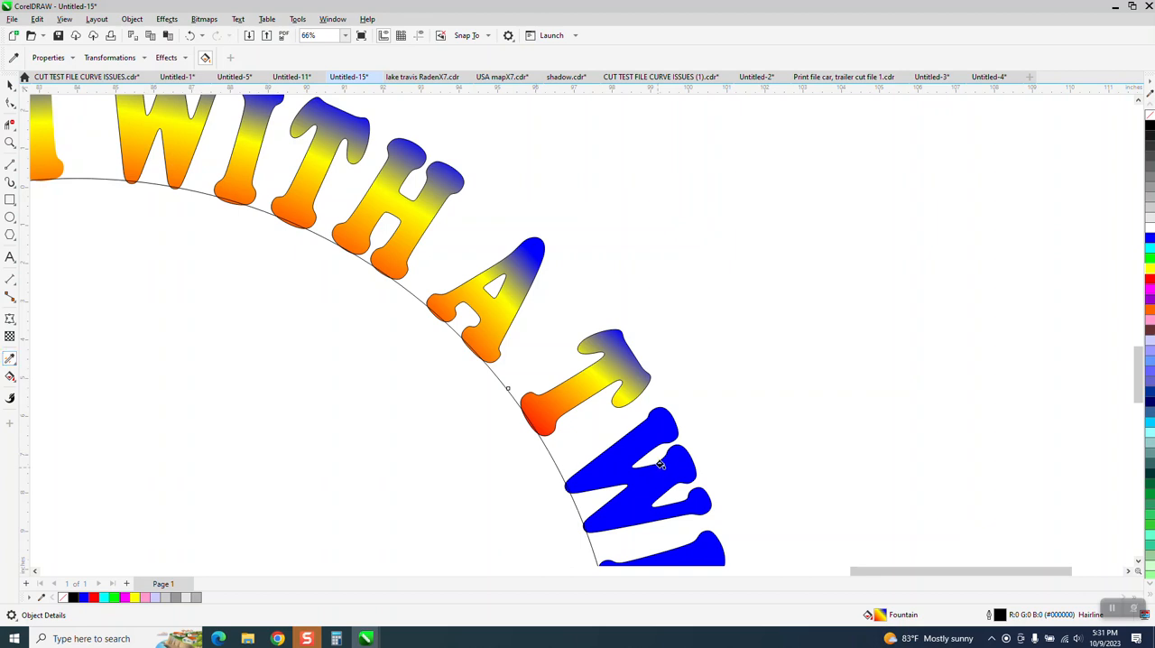
left_click(631, 478)
left_click(700, 548)
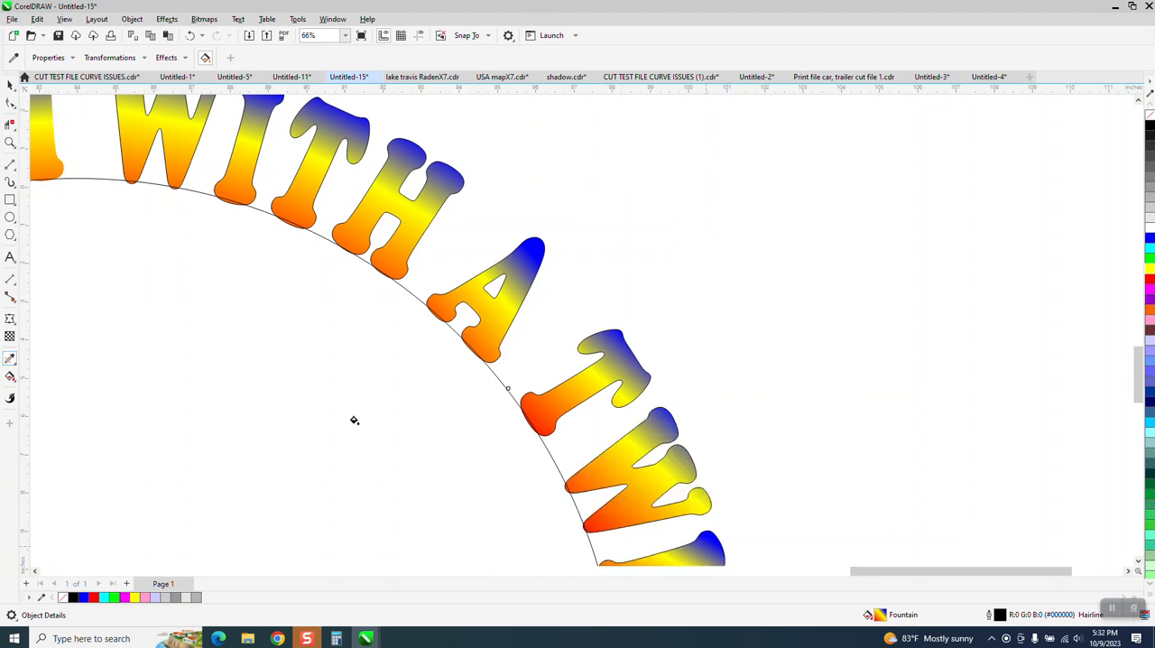
left_click(17, 373)
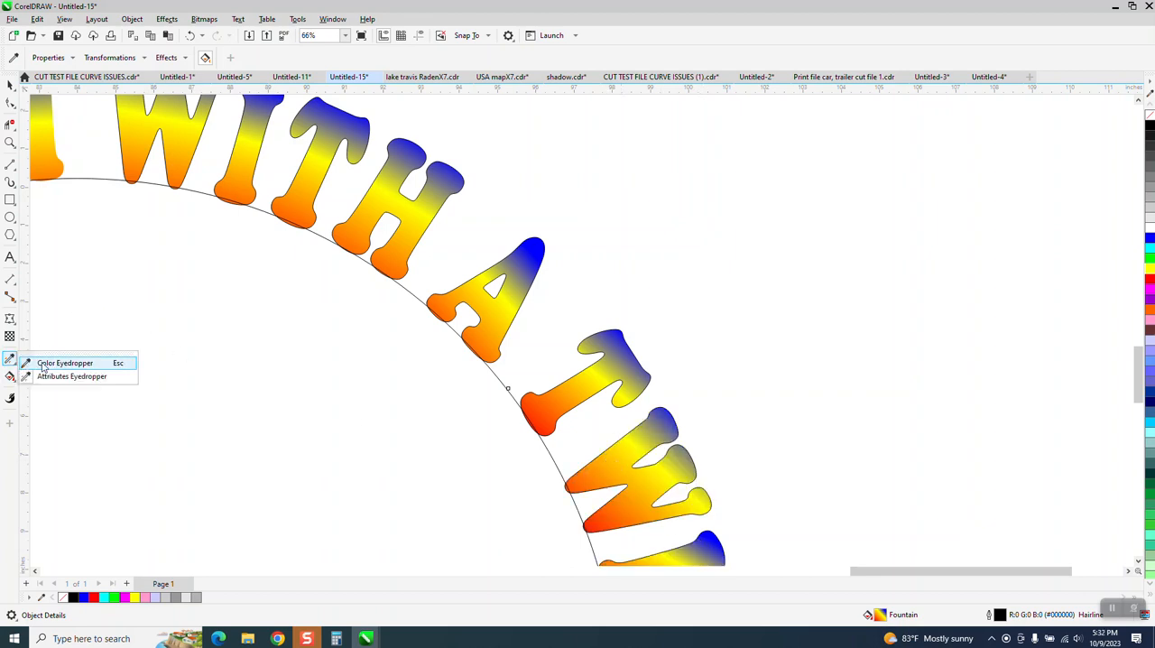
left_click(45, 377)
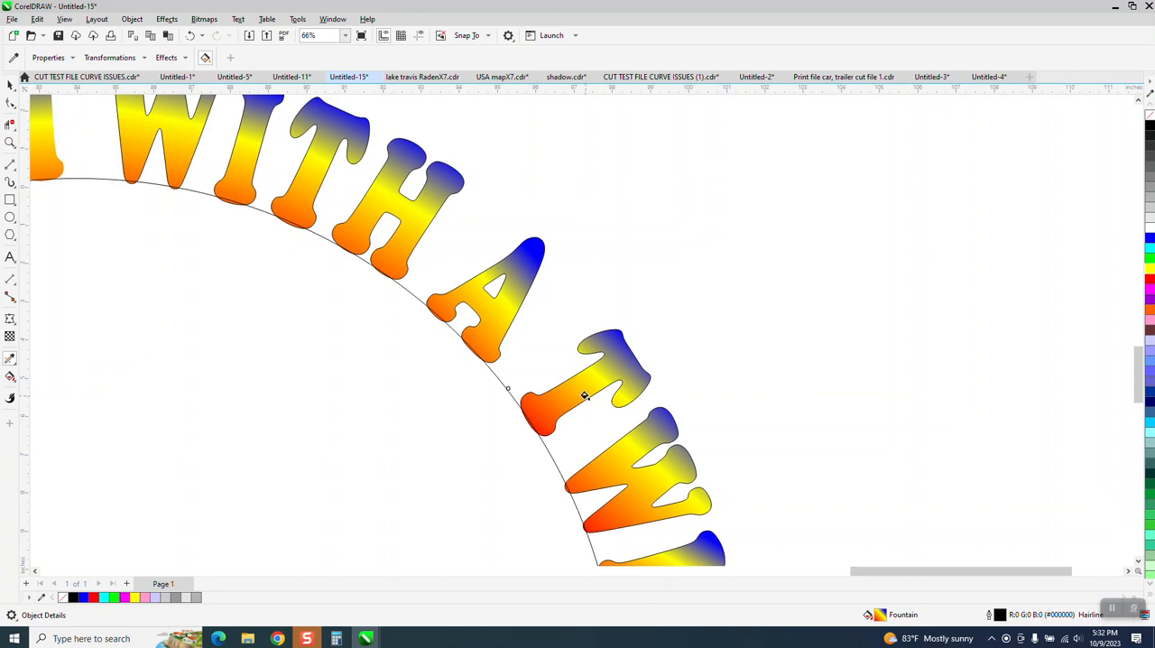
left_click(19, 364)
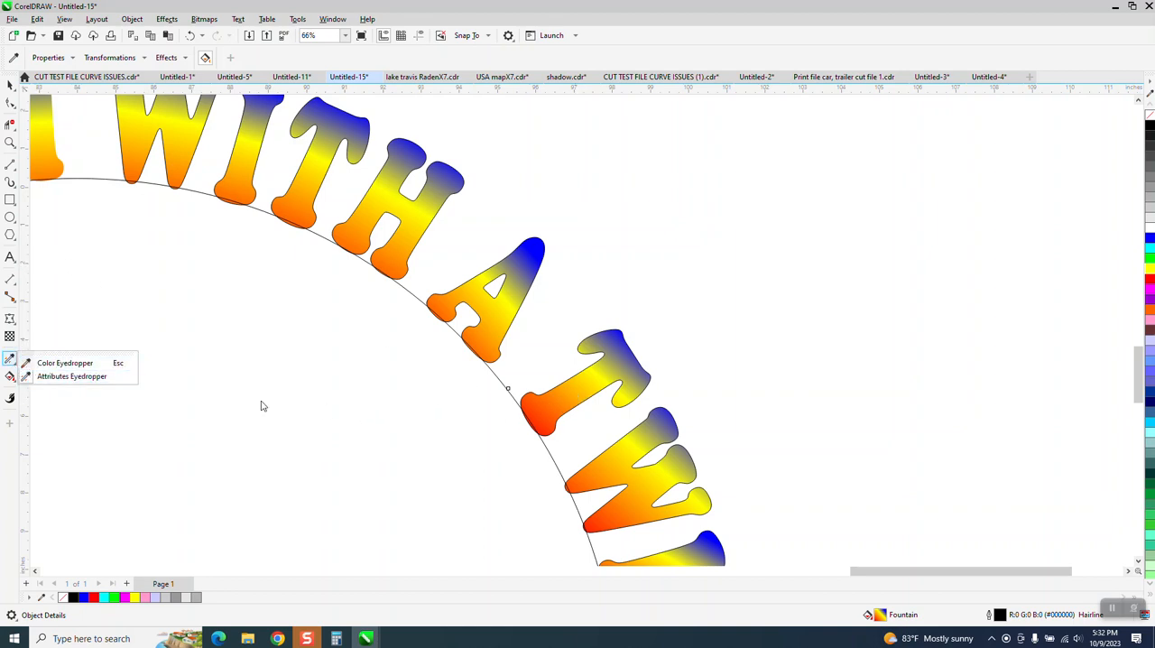
Rotate the fountain fill of the first T in TWIST to follow the letter's stem and adjust the fill's skew slightly.
left_click(11, 377)
left_click(50, 378)
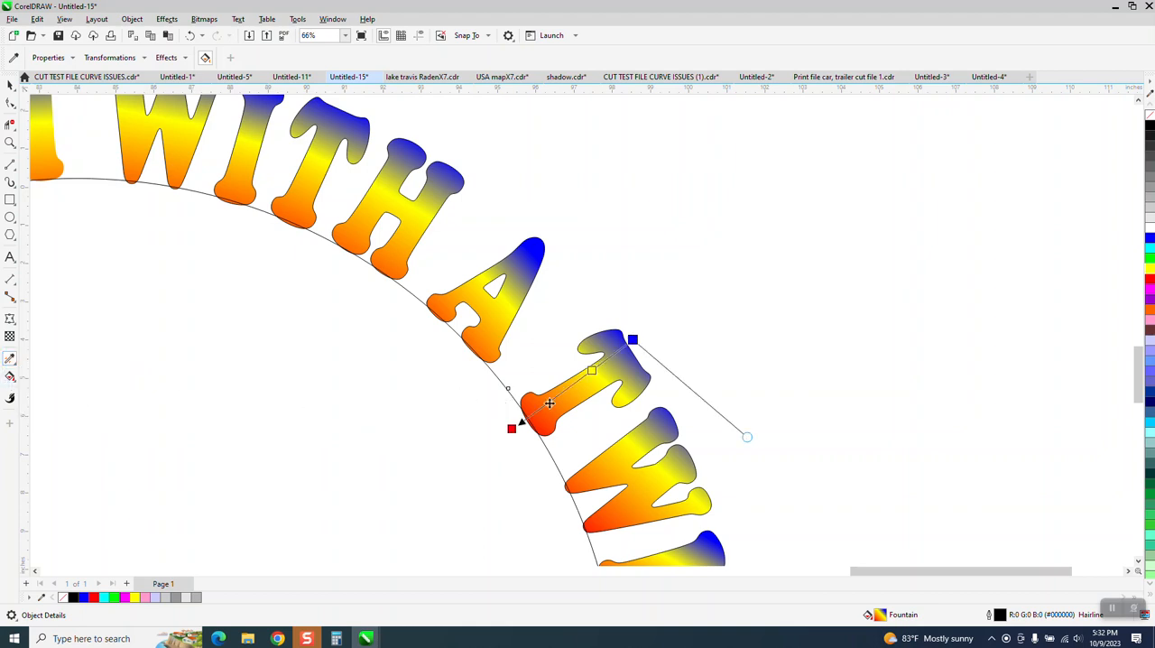
left_click_drag(512, 428, 499, 412)
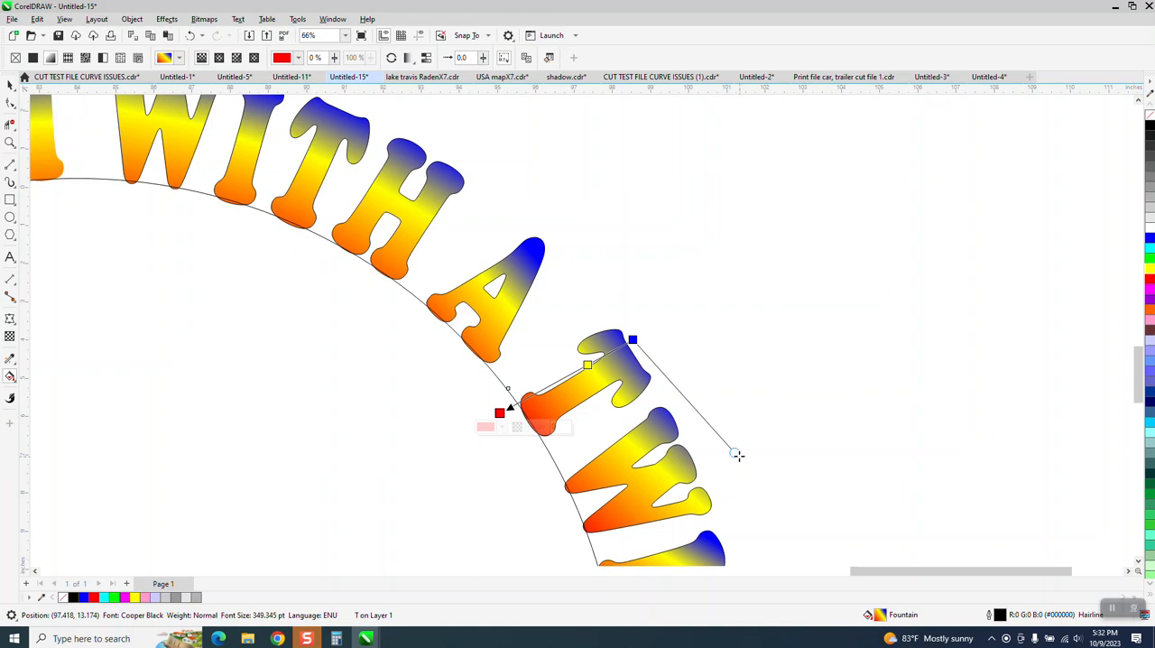
left_click_drag(736, 451, 730, 460)
Rotate the fountain fill of the W in TWIST slightly and skew it so the blue runs along the letter's outer edge.
left_click(597, 462)
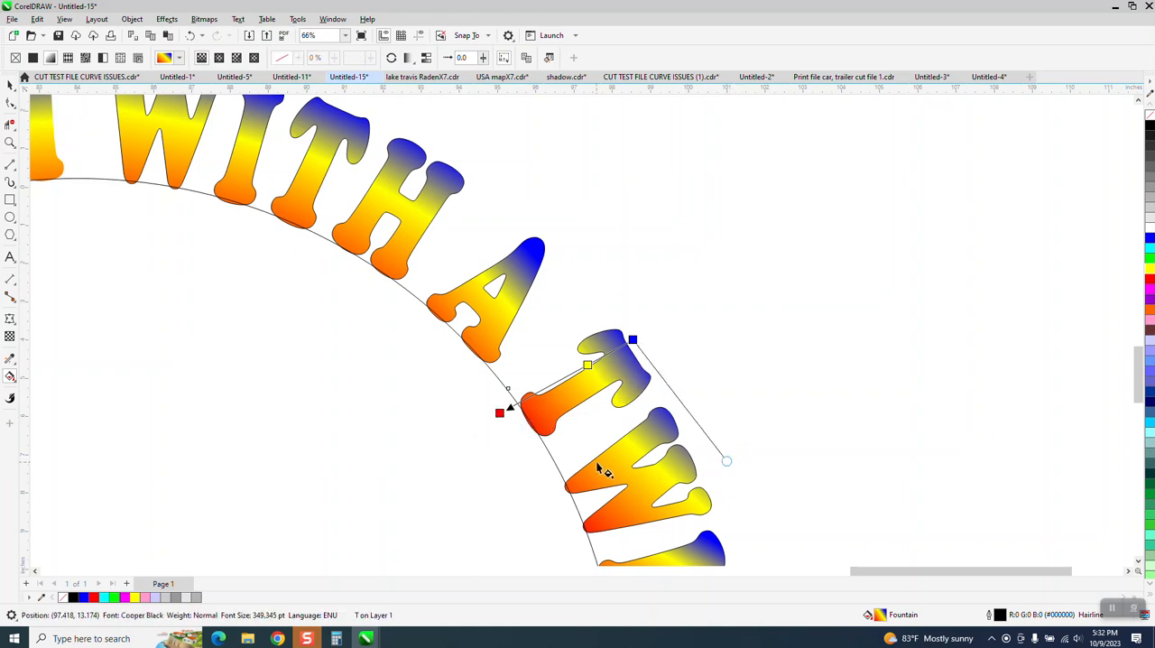
left_click_drag(553, 522, 542, 506)
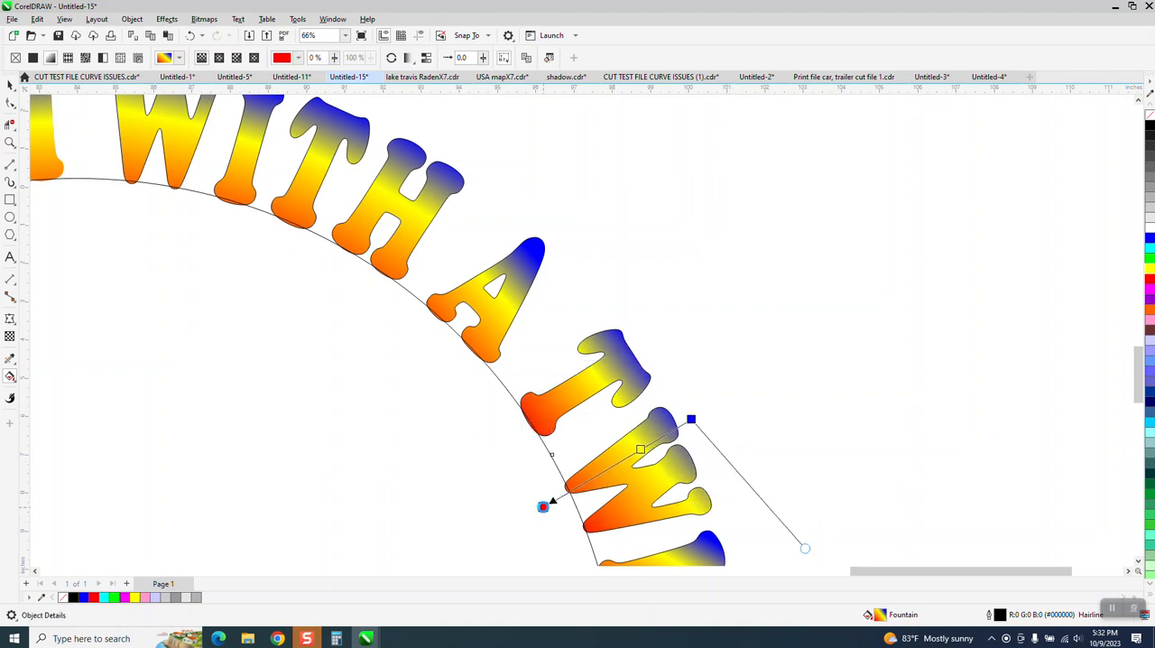
left_click_drag(808, 547, 748, 555)
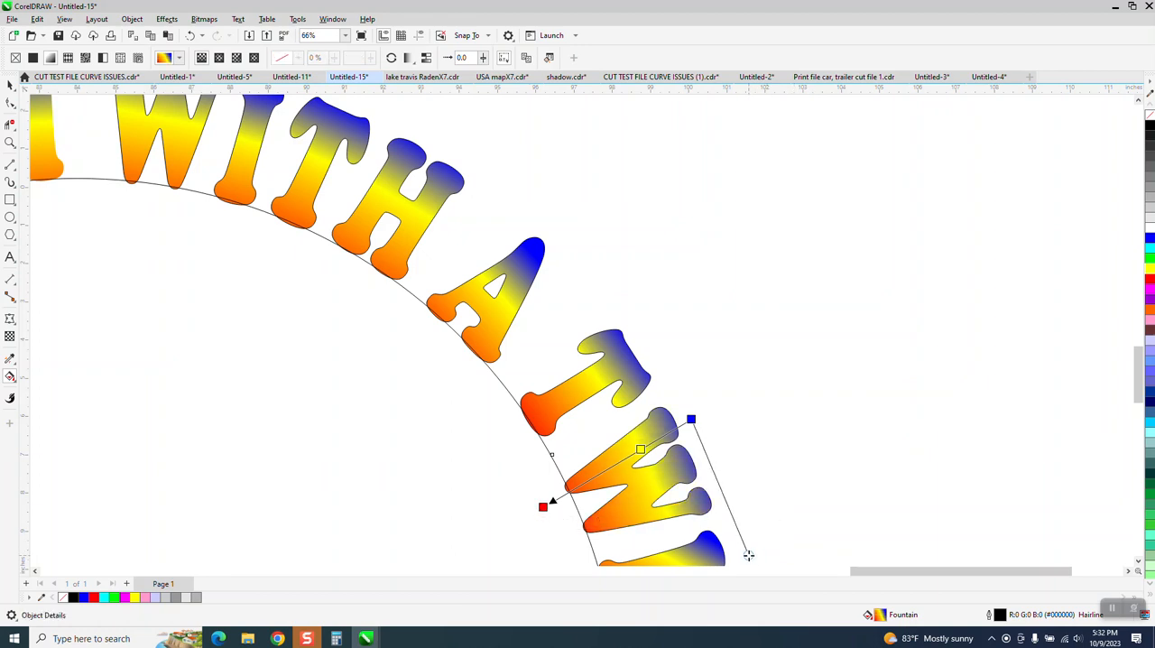
Rotate and skew the fountain fill of the I in TWIST so its colours run squarely along the letter's stem.
scroll(683, 485, "down", 2)
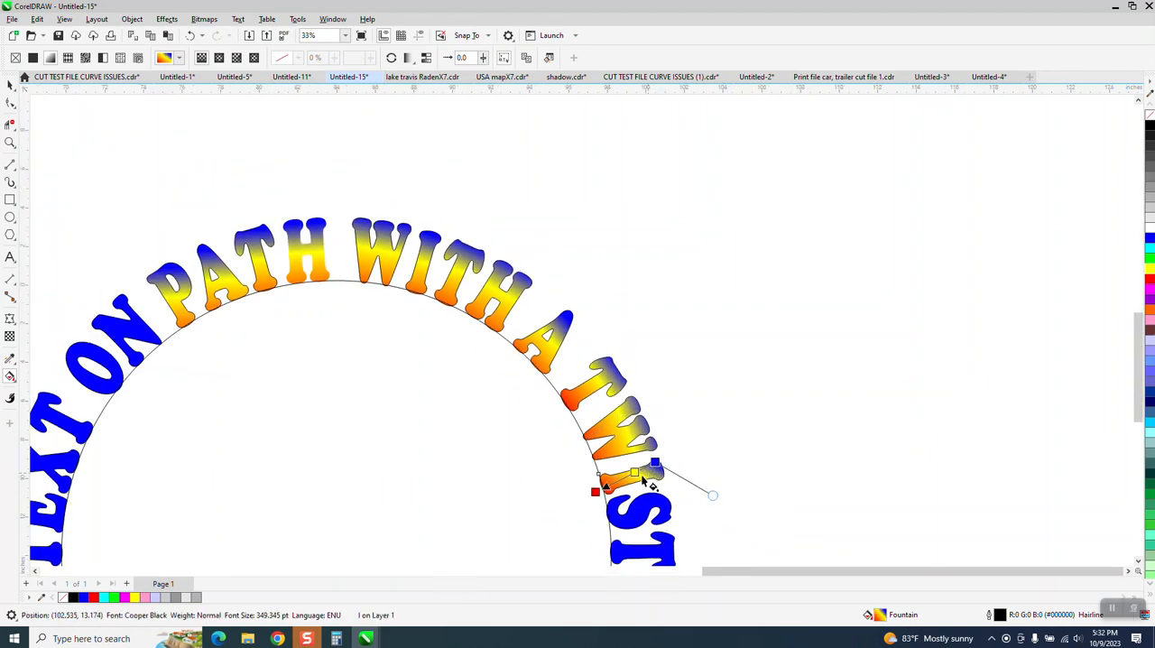
left_click_drag(596, 492, 593, 484)
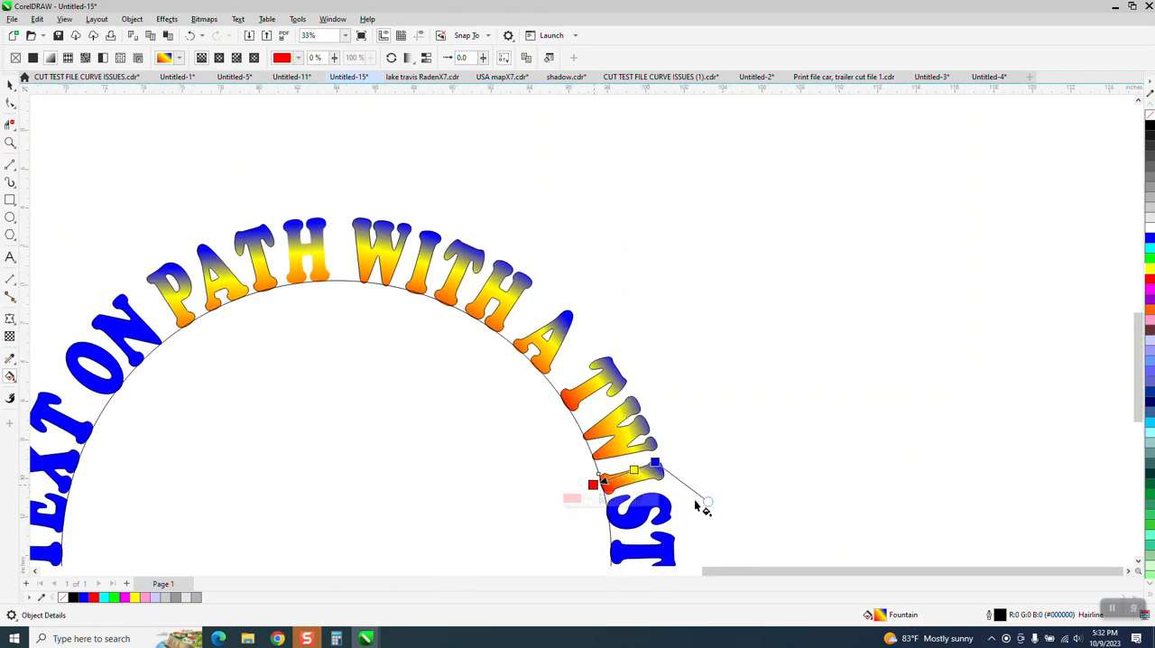
left_click_drag(707, 498, 670, 508)
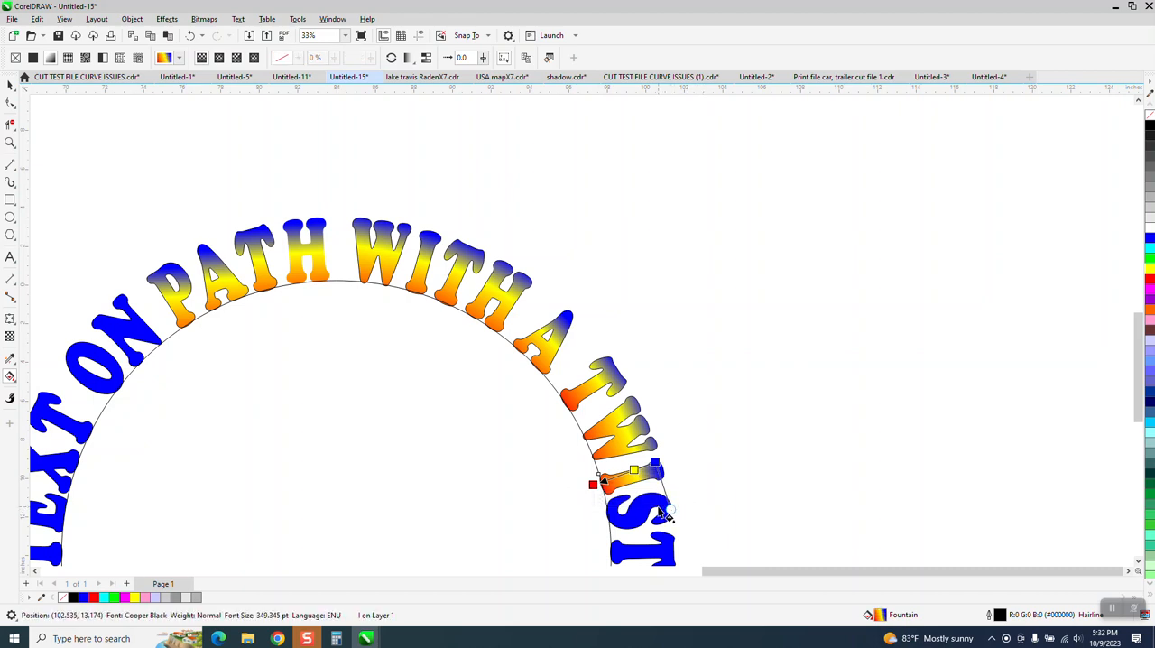
scroll(552, 309, "down", 2)
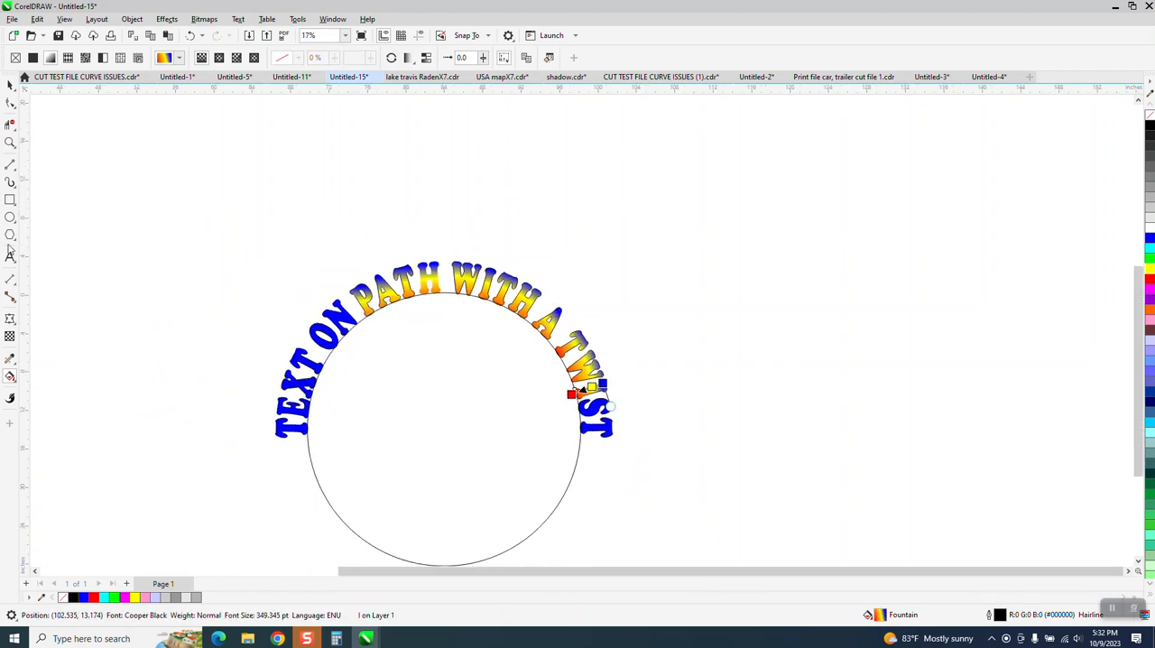
Copy the fountain fill of the I in TWIST to the S and the last T with the Attributes Eyedropper.
left_click(10, 360)
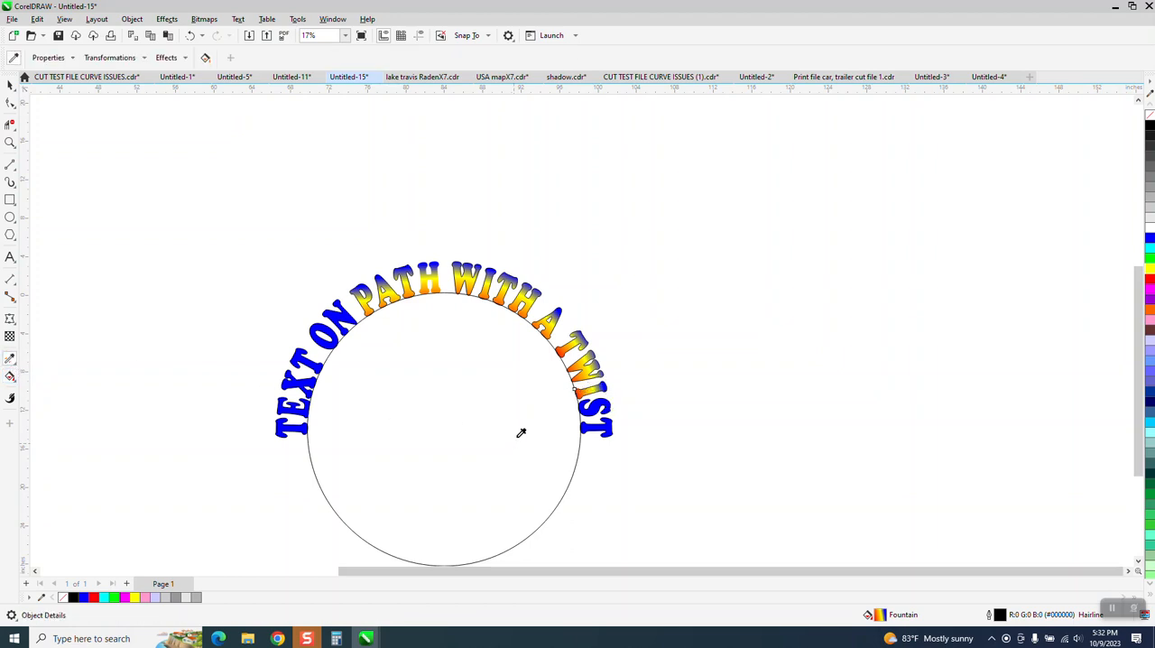
left_click(595, 391)
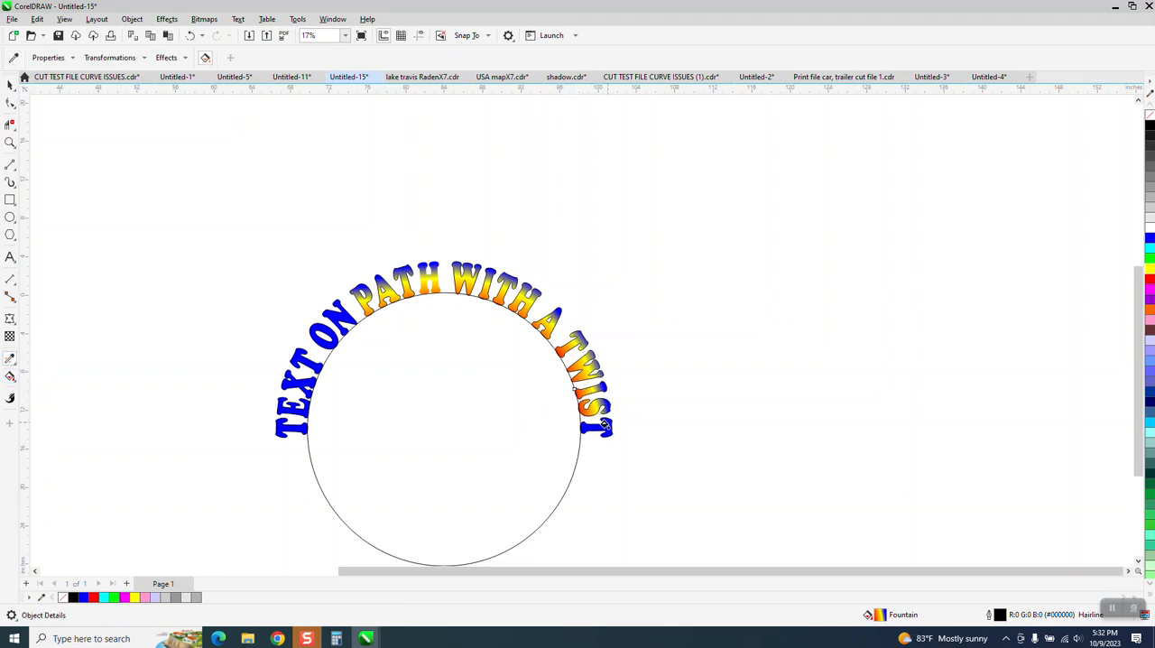
left_click(601, 426)
Rotate the fountain fill of the S in TWIST slightly so its colours follow the letter's angle.
left_click_drag(517, 332, 713, 464)
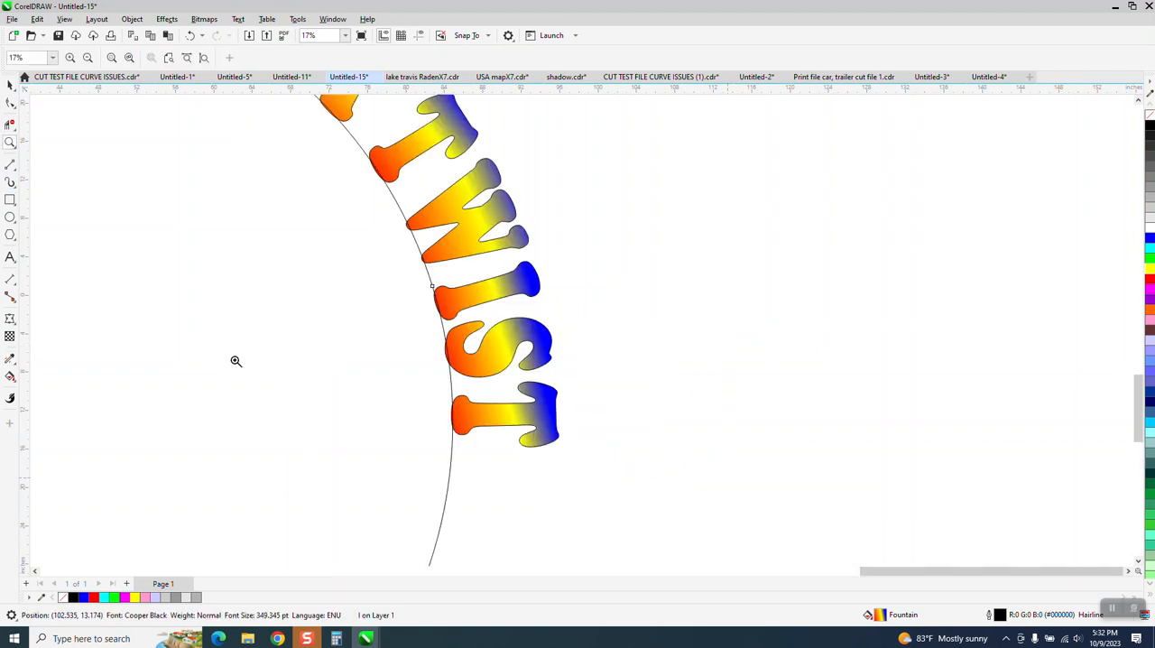
left_click(16, 381)
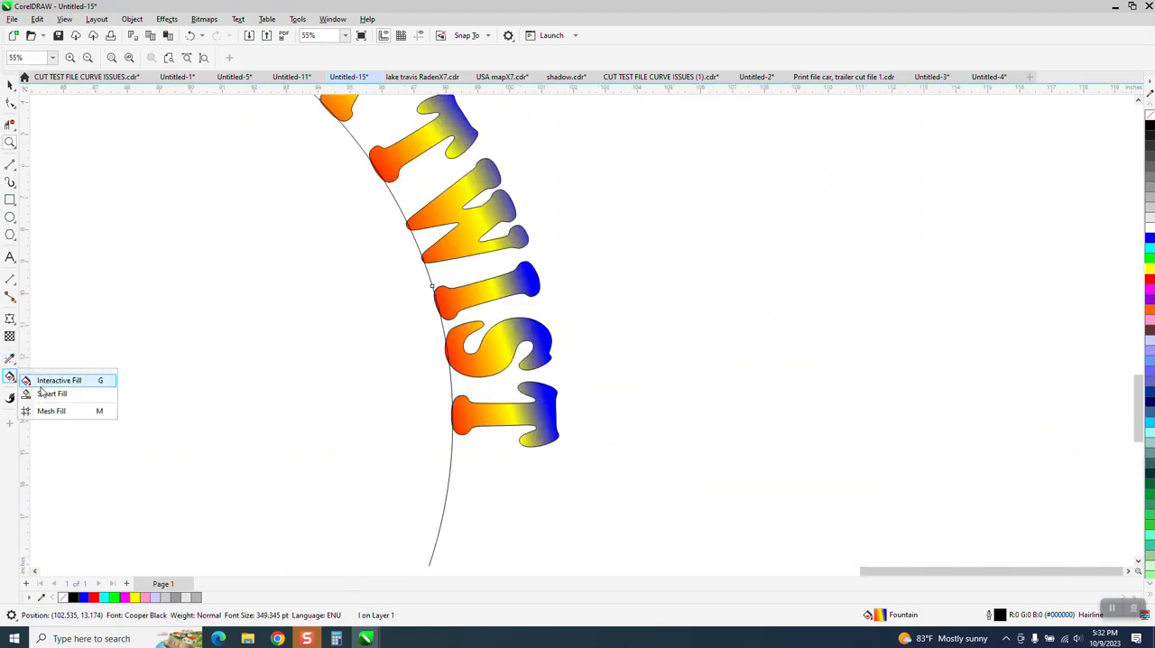
left_click(45, 376)
left_click(480, 366)
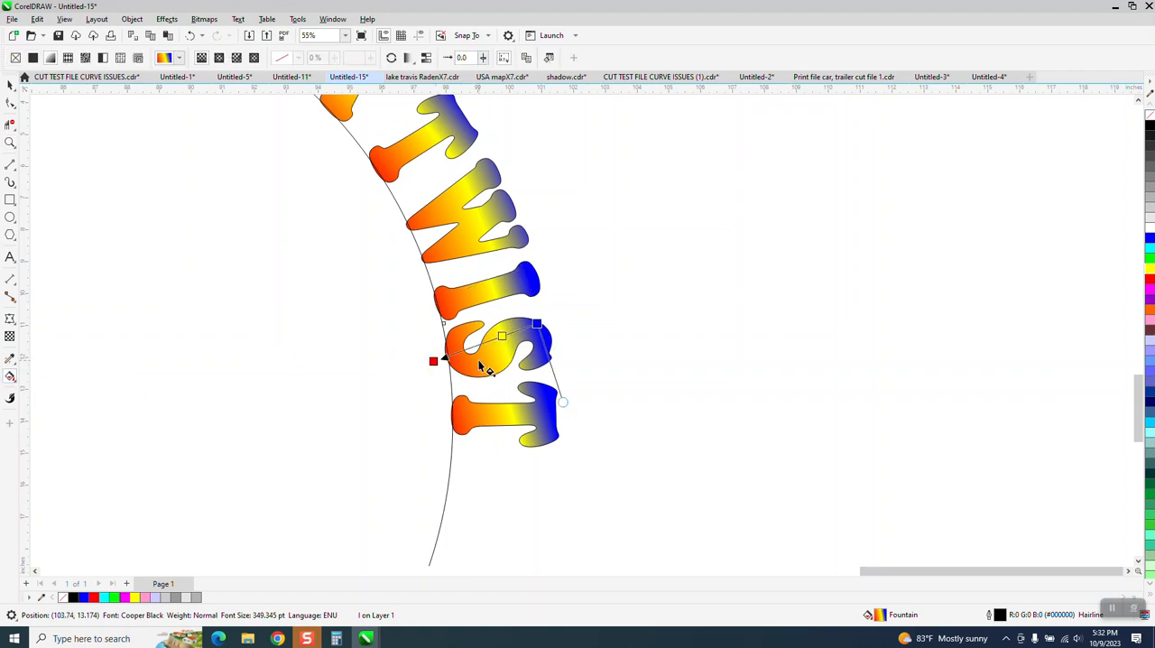
left_click(423, 346)
Try to rotate the fountain fill of the last T in TWIST so it runs along the letter's stem.
left_click(530, 424)
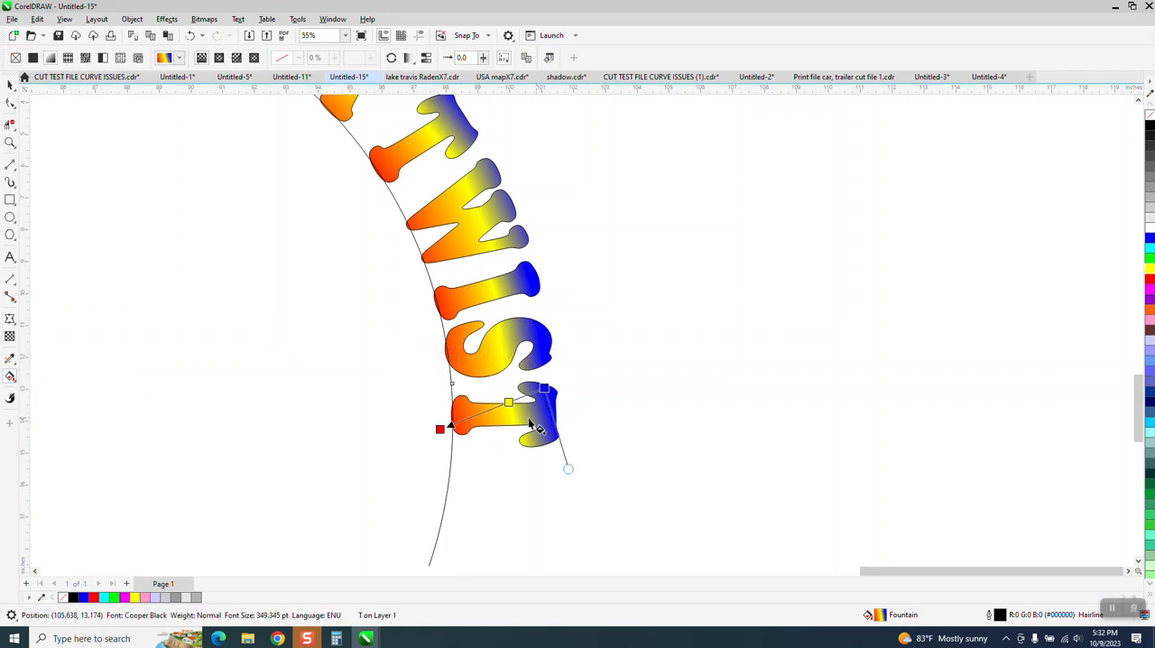
left_click_drag(441, 429, 433, 408)
left_click_drag(545, 393, 548, 407)
left_click(205, 145)
right_click(181, 67)
left_click_drag(281, 242, 371, 214)
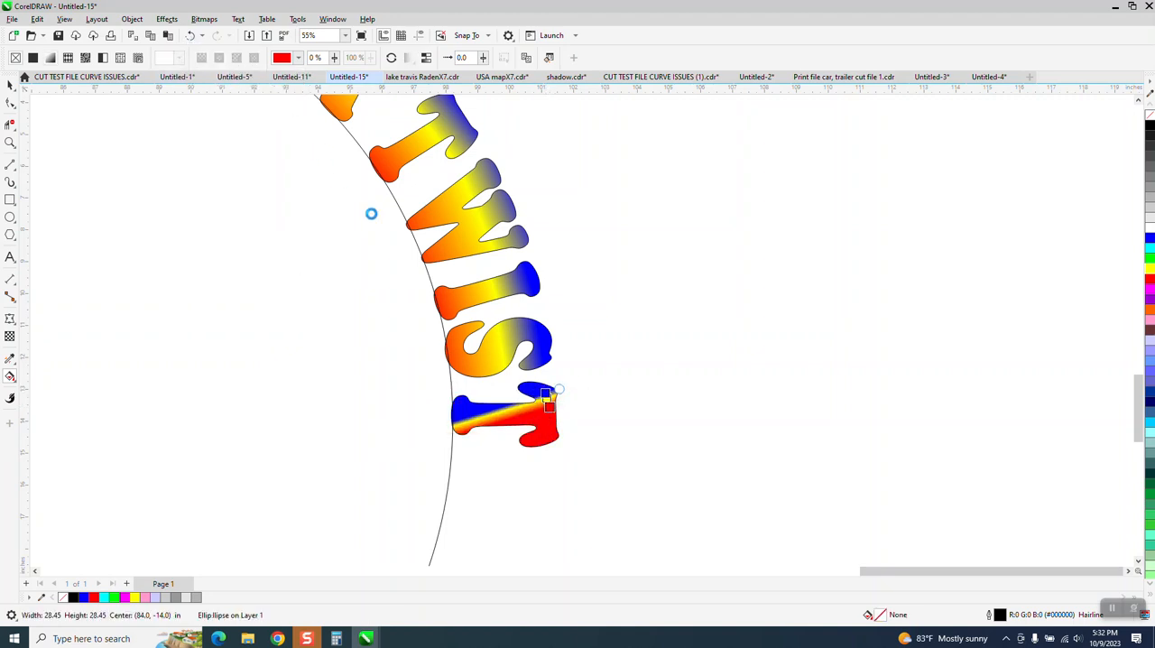
left_click(190, 36)
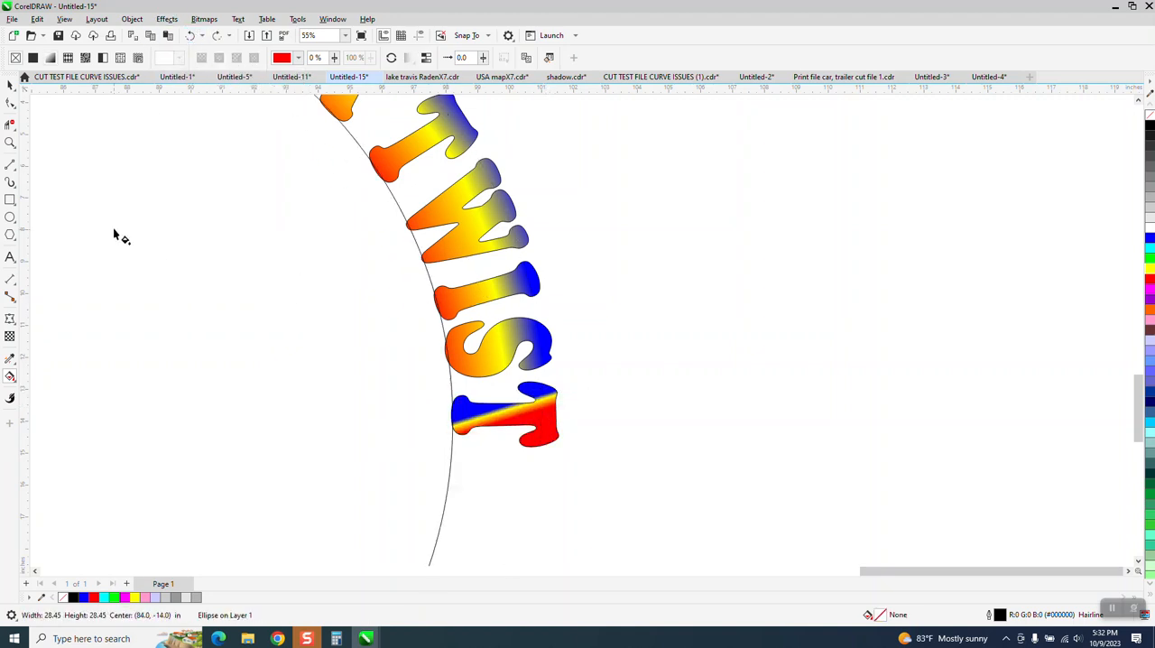
left_click(217, 35)
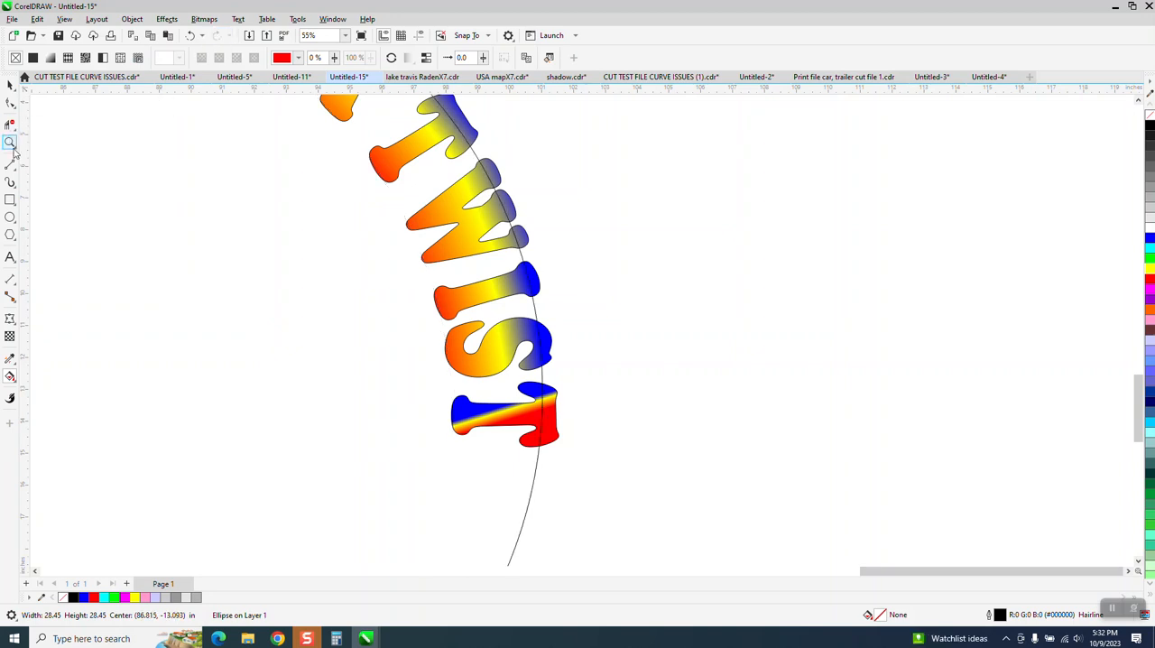
left_click(189, 35)
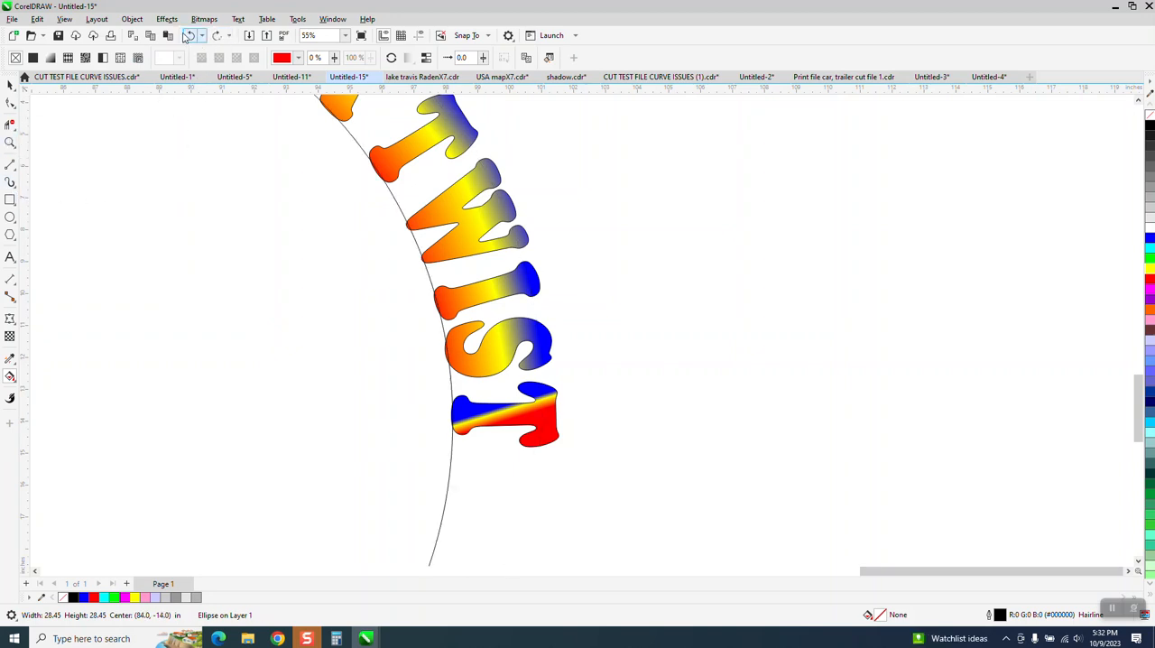
Redirect the last T's fountain fill along its stem, with red at the base and blue at the outer edge, and adjust its skew.
left_click(10, 360)
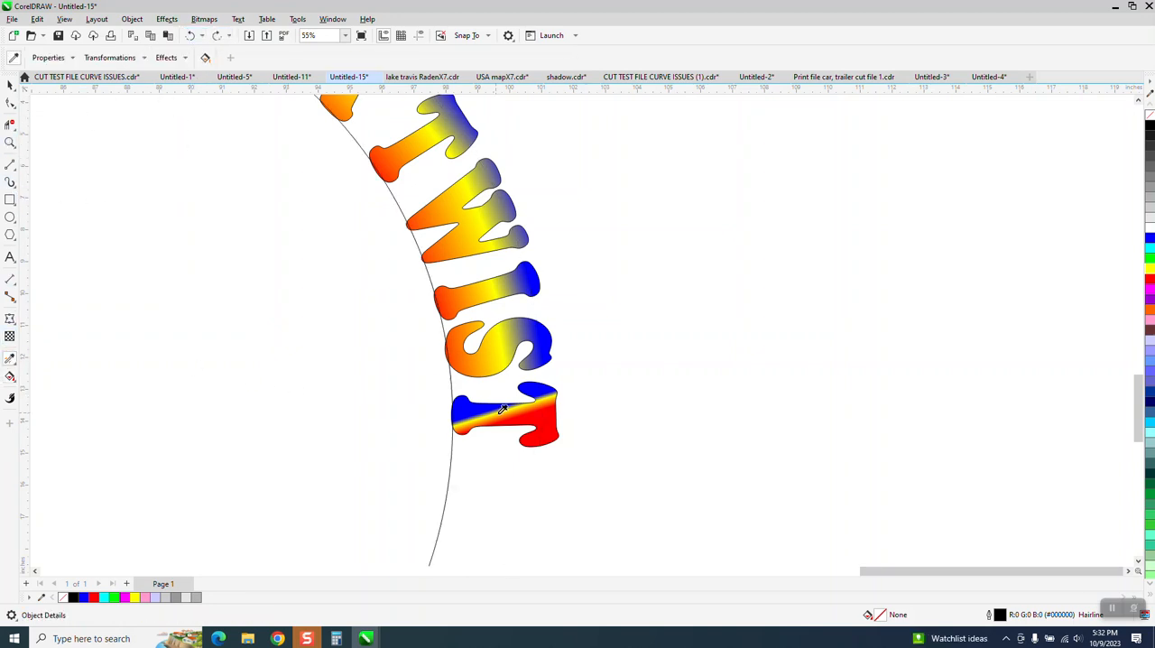
left_click(20, 383)
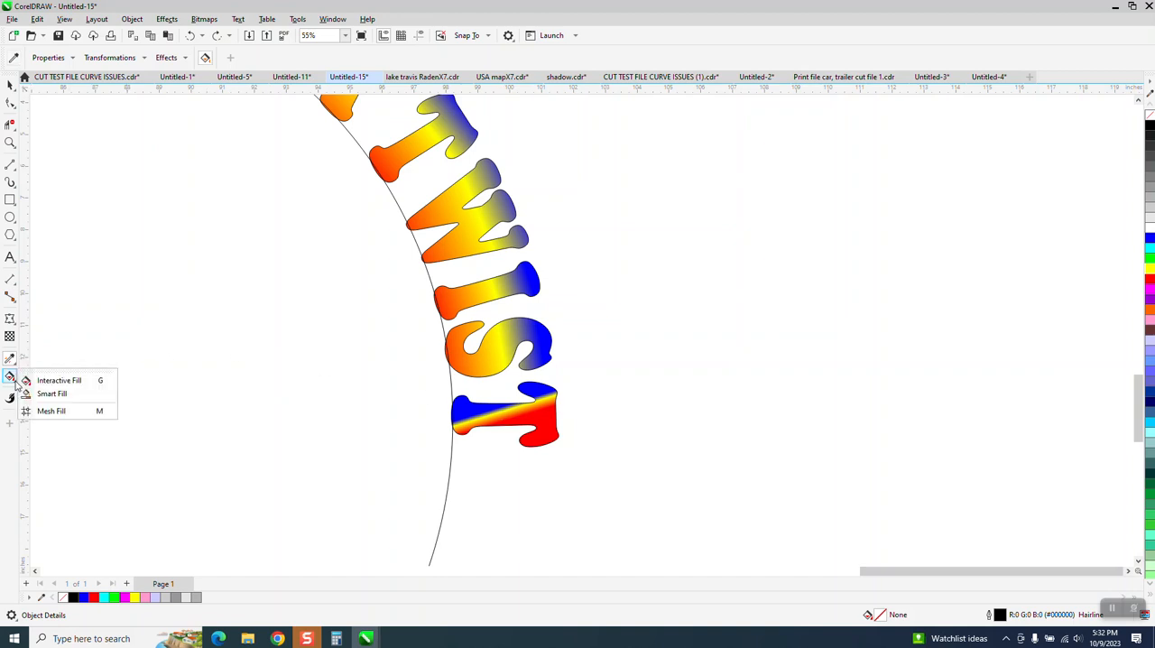
left_click(36, 377)
left_click(512, 424)
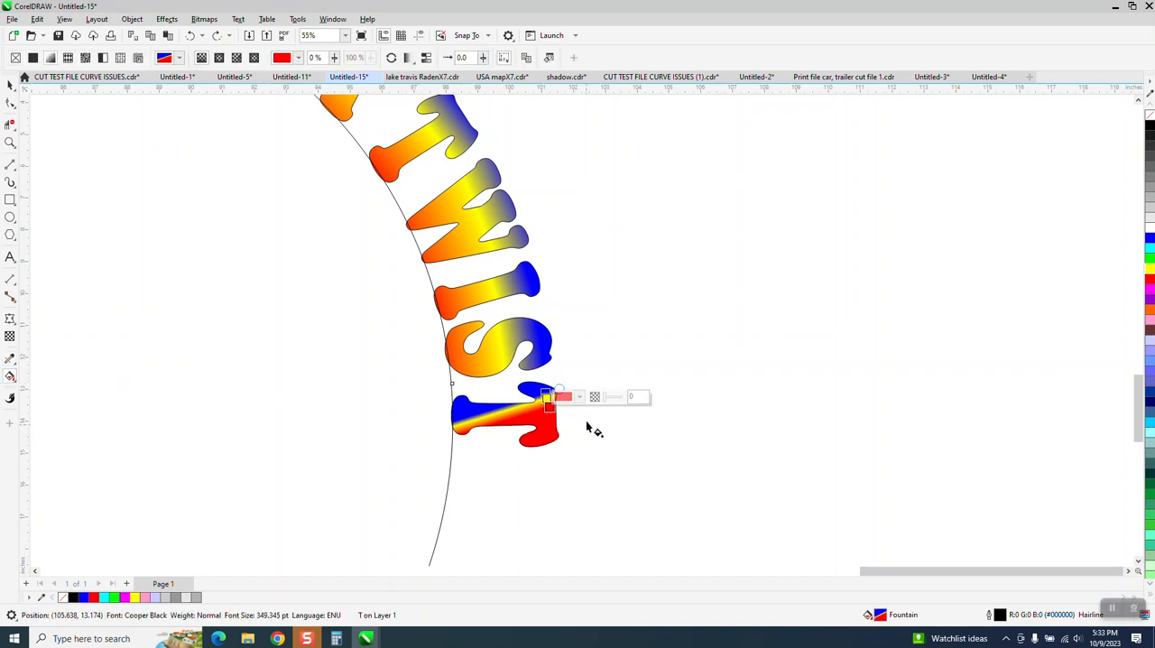
left_click_drag(545, 393, 431, 402)
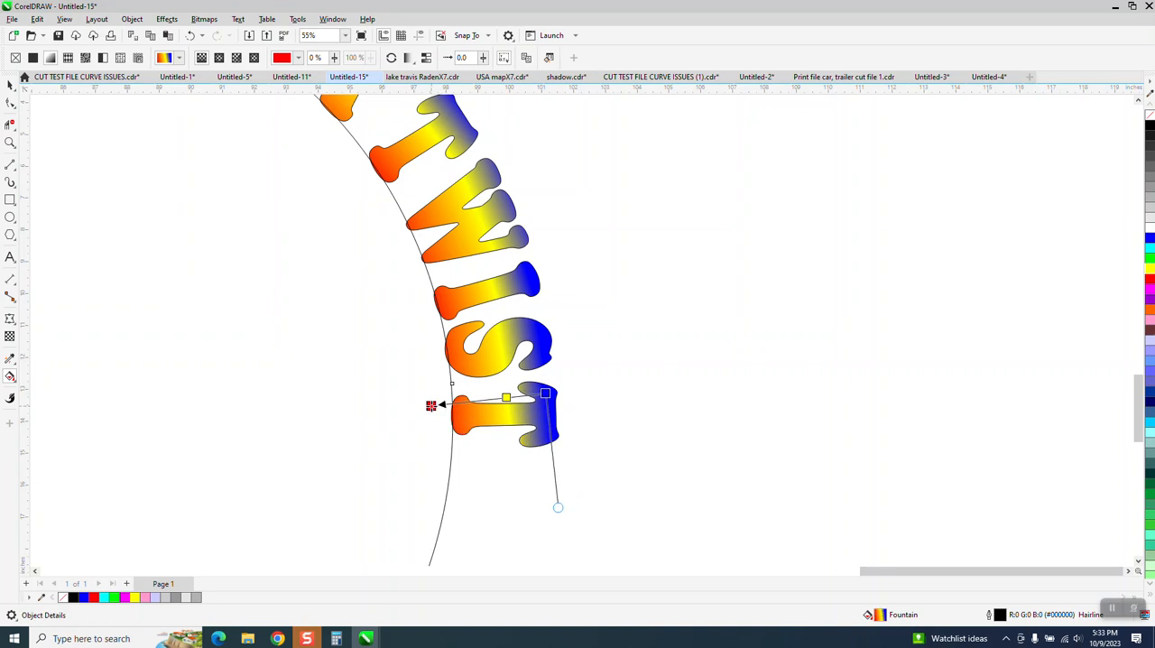
left_click_drag(557, 510, 547, 508)
Examine the fountain fills of the curved letters, close up on PATH and across the whole arc.
scroll(545, 511, "down", 2)
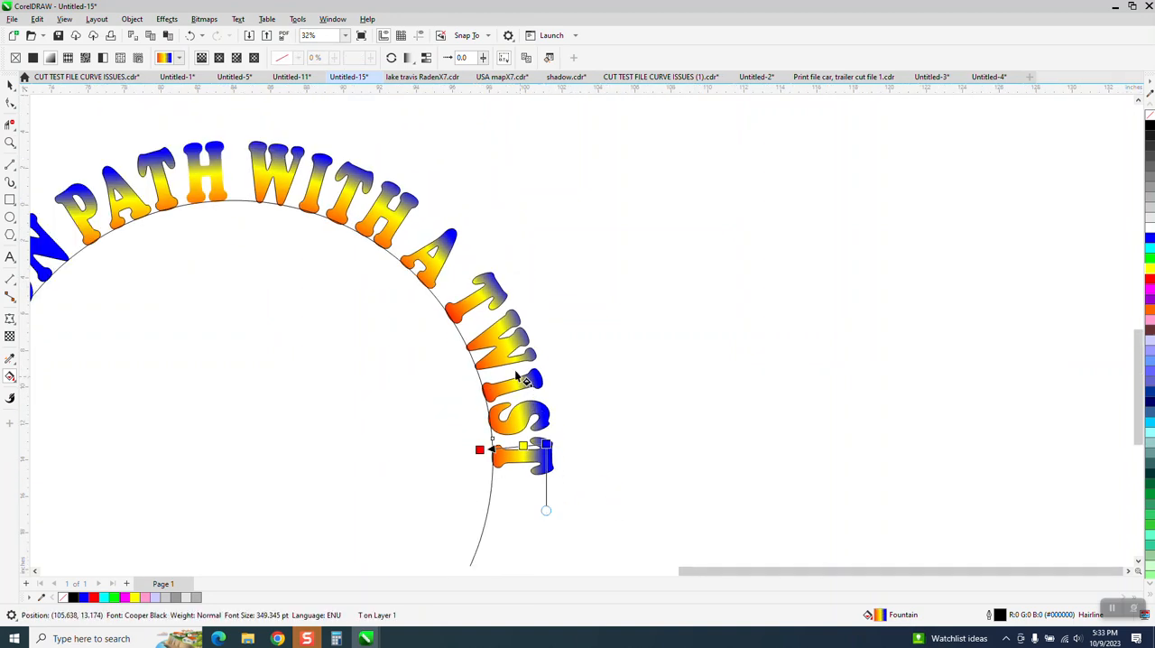
scroll(221, 192, "down", 1)
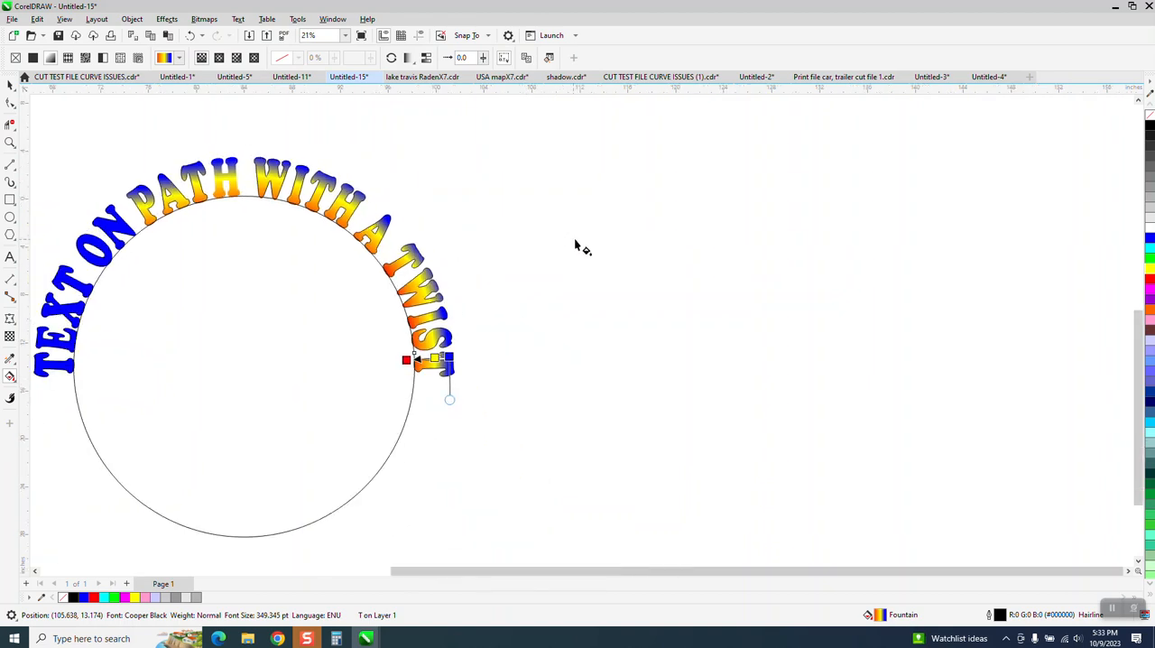
scroll(577, 247, "down", 1)
key("space")
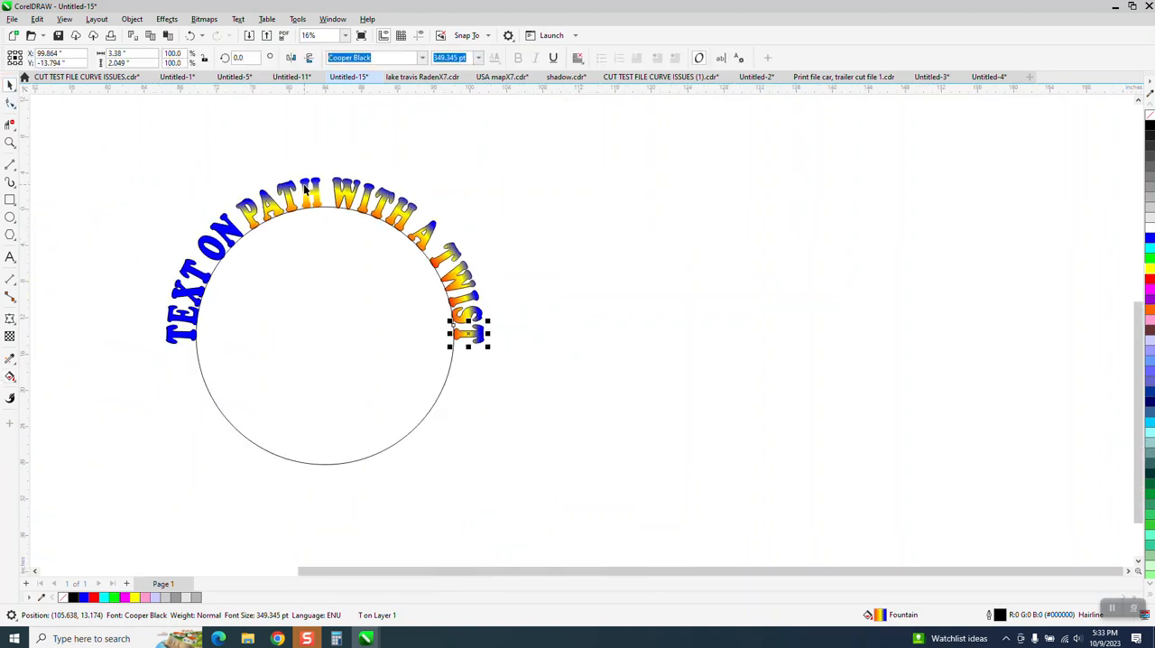
left_click(10, 142)
left_click_drag(199, 163, 448, 256)
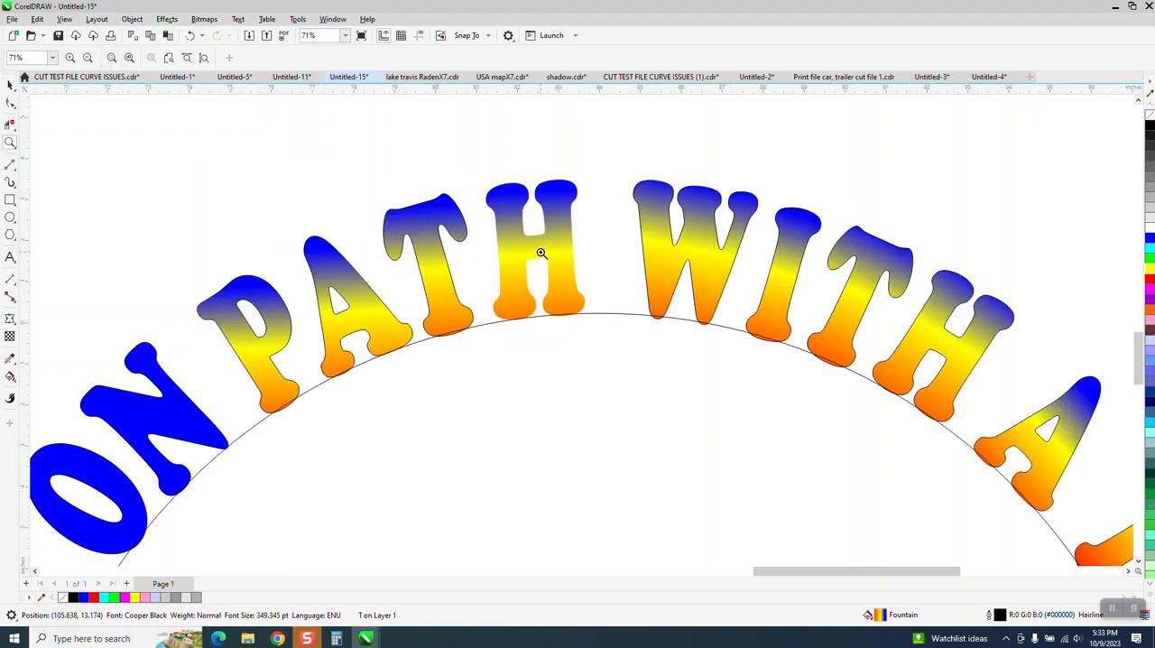
left_click_drag(377, 180, 530, 344)
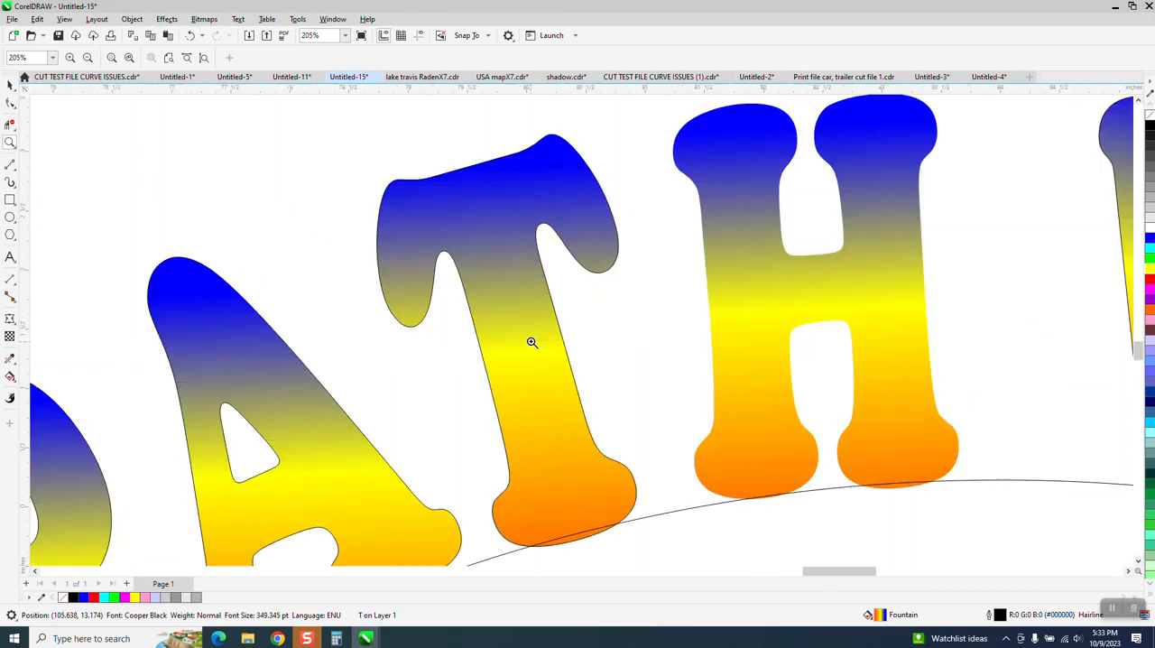
scroll(483, 311, "down", 3)
scroll(614, 316, "down", 5)
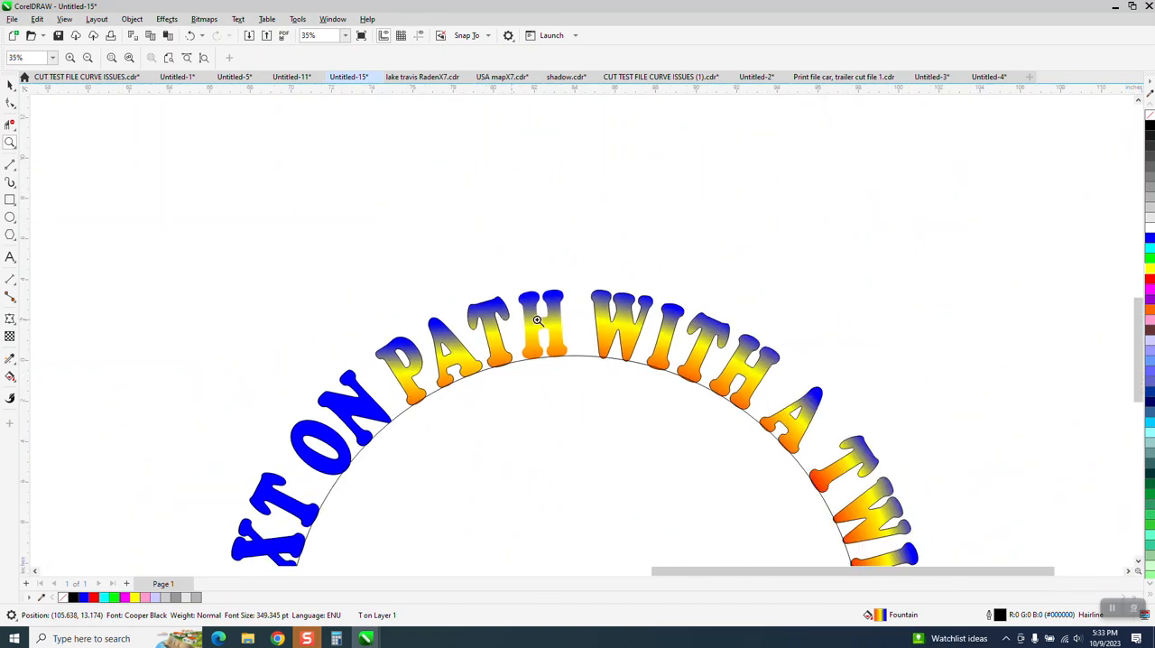
scroll(586, 264, "down", 1)
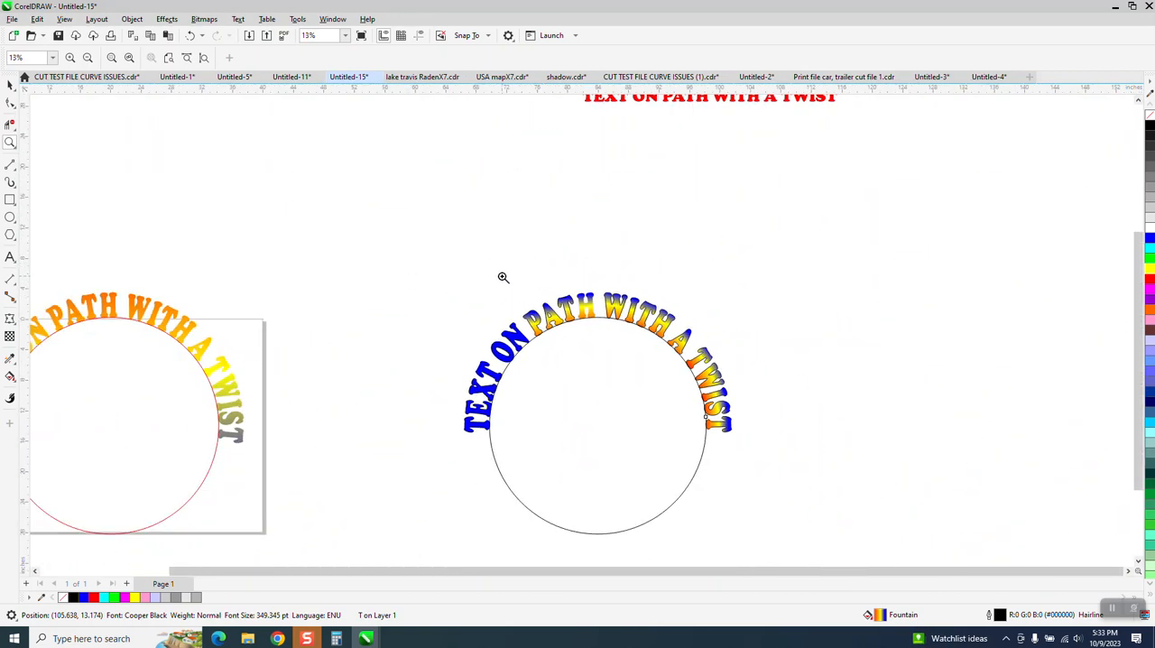
left_click_drag(788, 442, 788, 443)
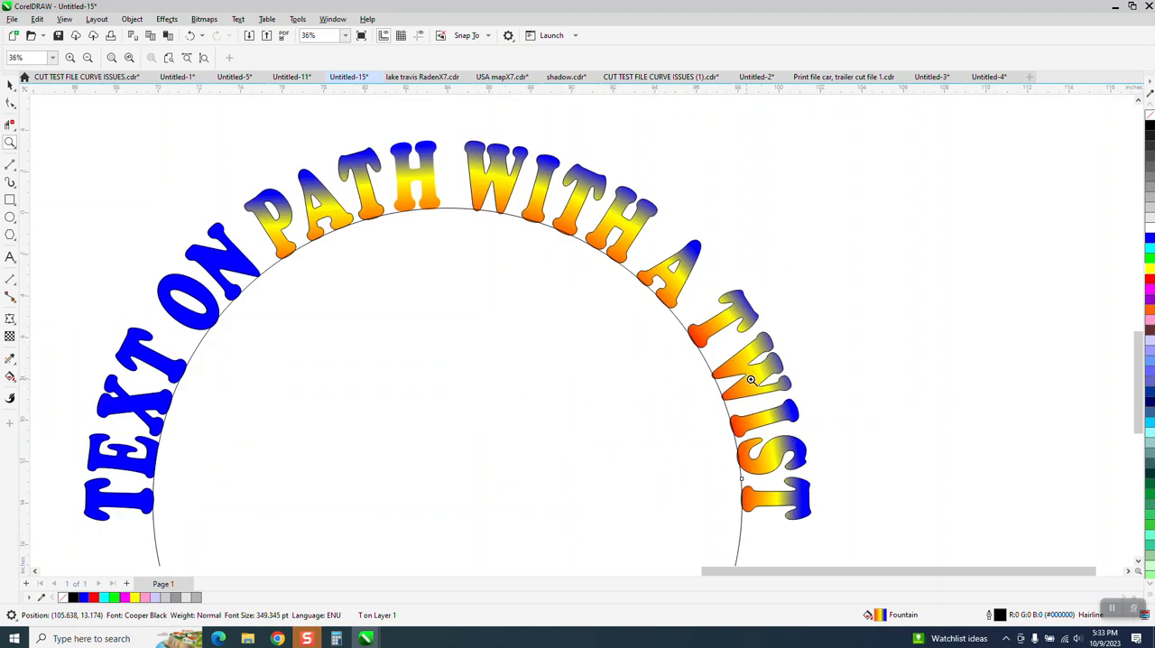
Extend the fountain fill of the W in TWIST past the letter's base and shift its yellow colour node to 39%.
left_click(10, 377)
left_click(742, 395)
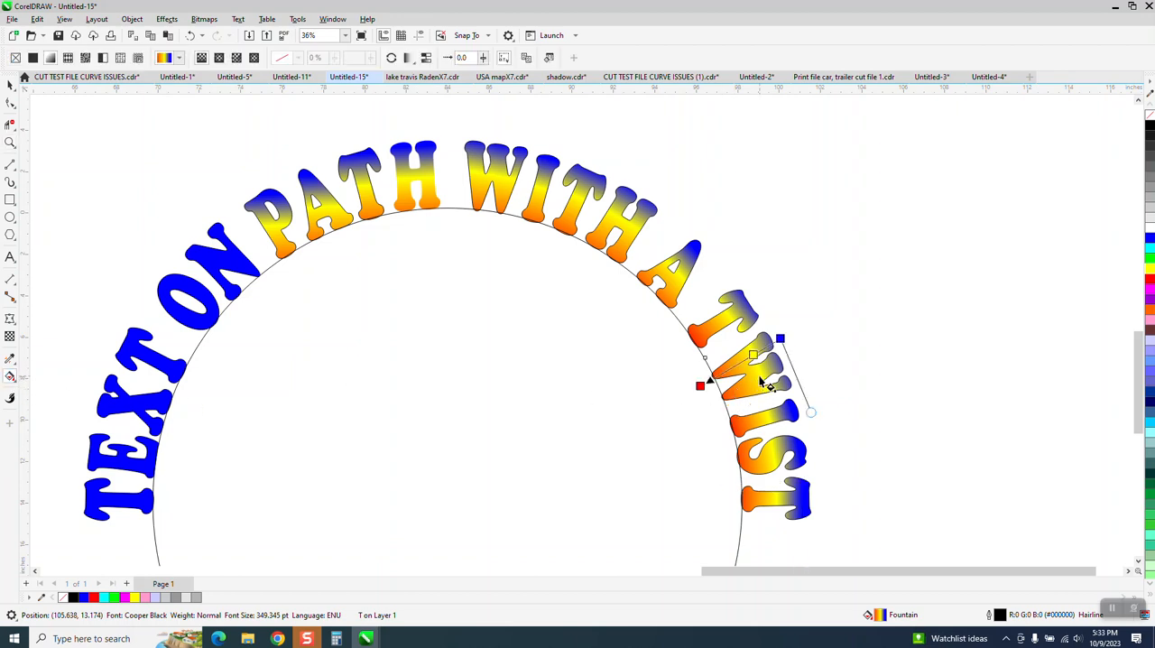
left_click(709, 380)
left_click_drag(709, 379, 704, 385)
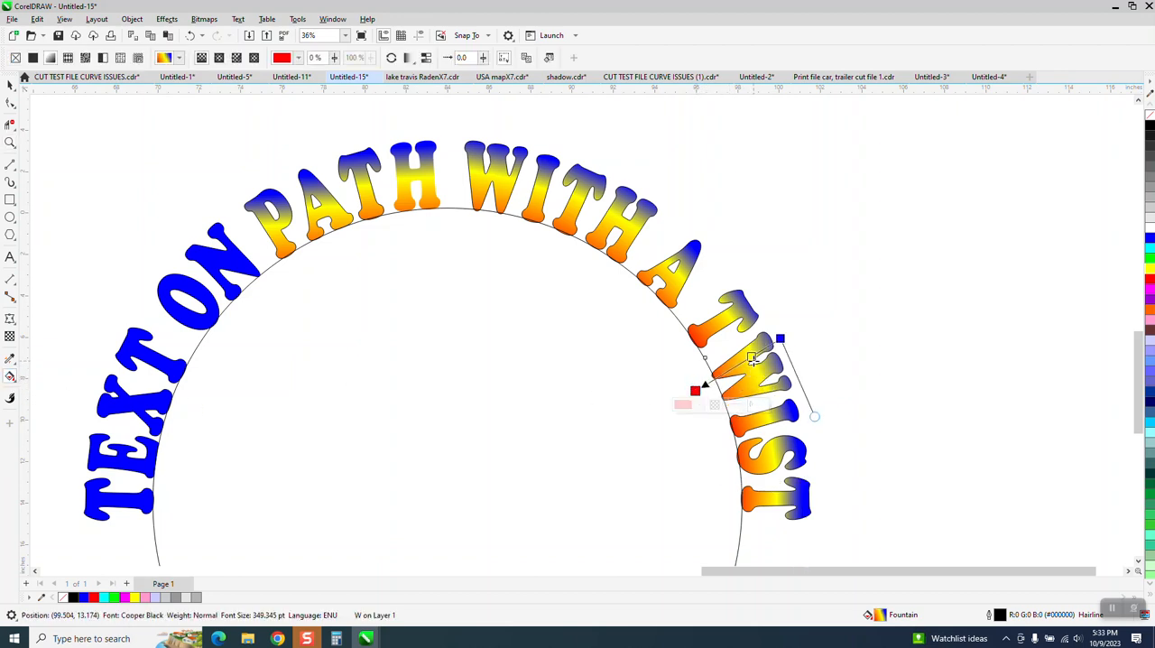
left_click(748, 359)
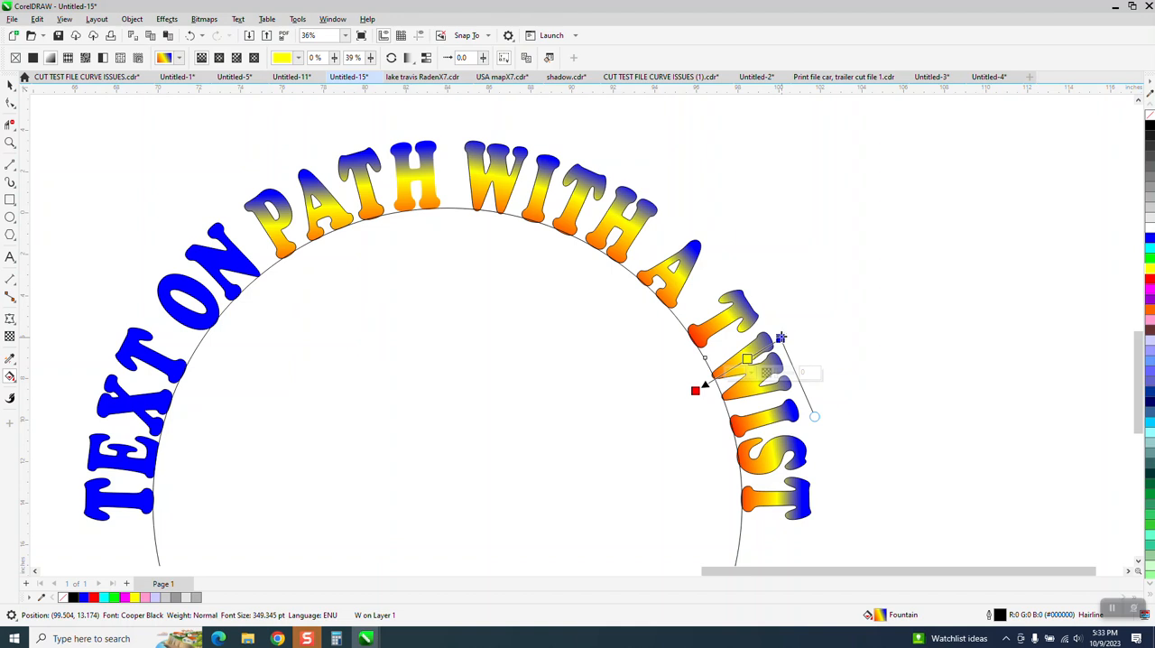
Lengthen the fountain fill of the first T in TWIST past its base, undo the stray colour node change, and return to the Pick tool.
left_click(748, 316)
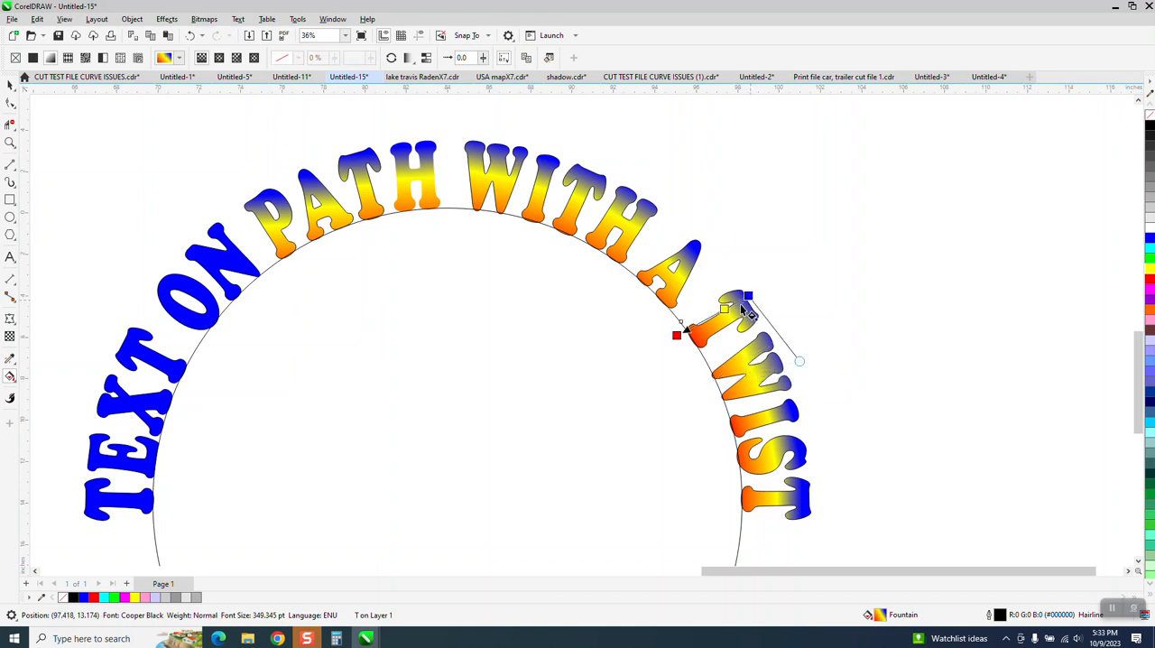
left_click_drag(681, 341, 665, 355)
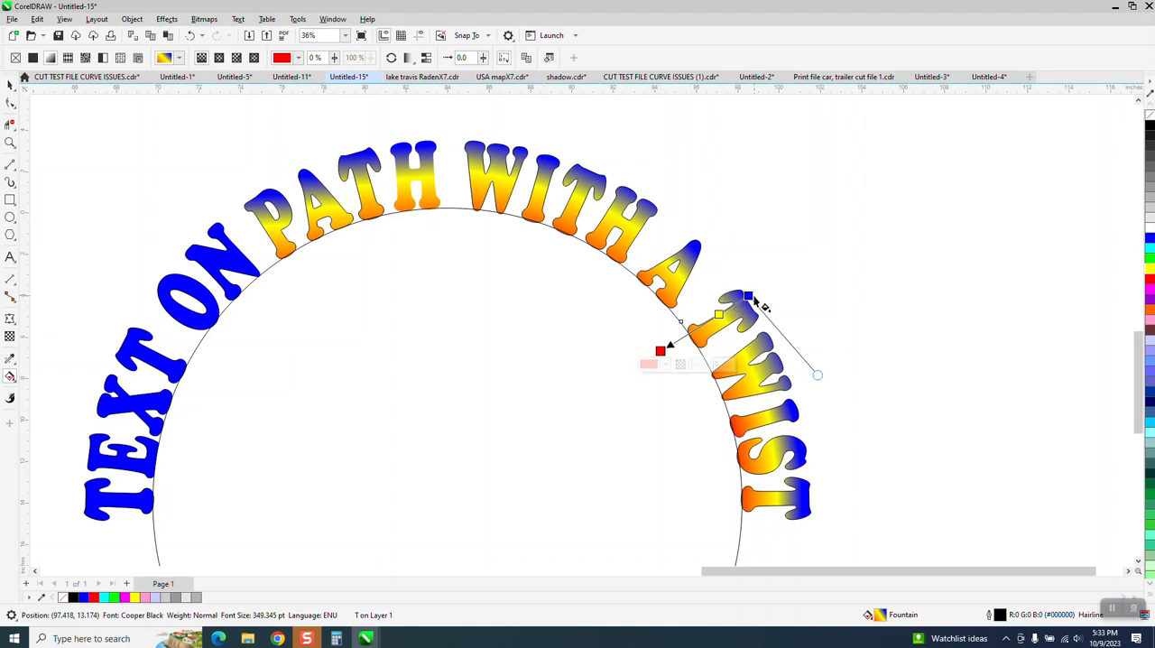
left_click_drag(753, 296, 750, 300)
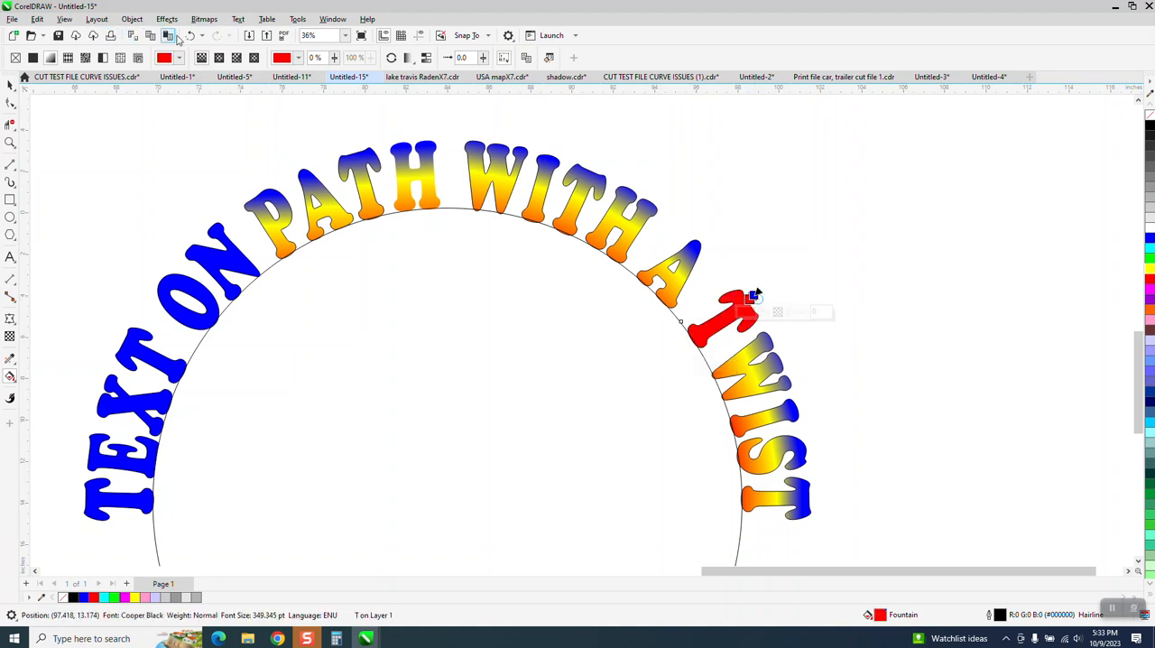
left_click(189, 35)
scroll(619, 445, "down", 1)
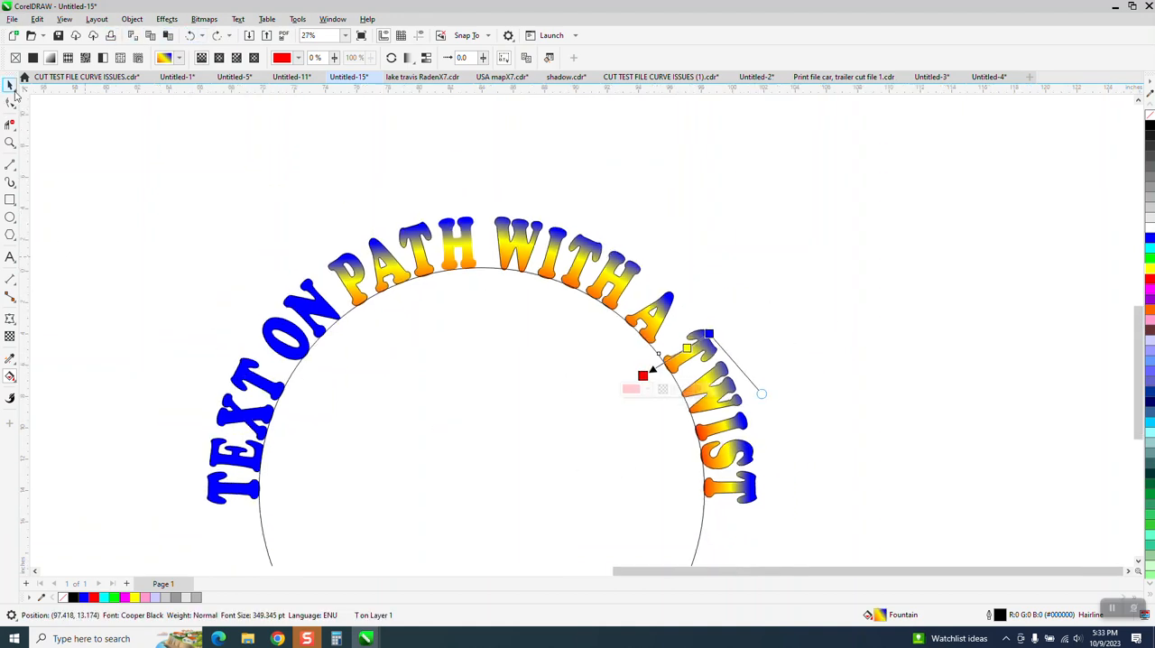
left_click(15, 91)
scroll(554, 205, "down", 1)
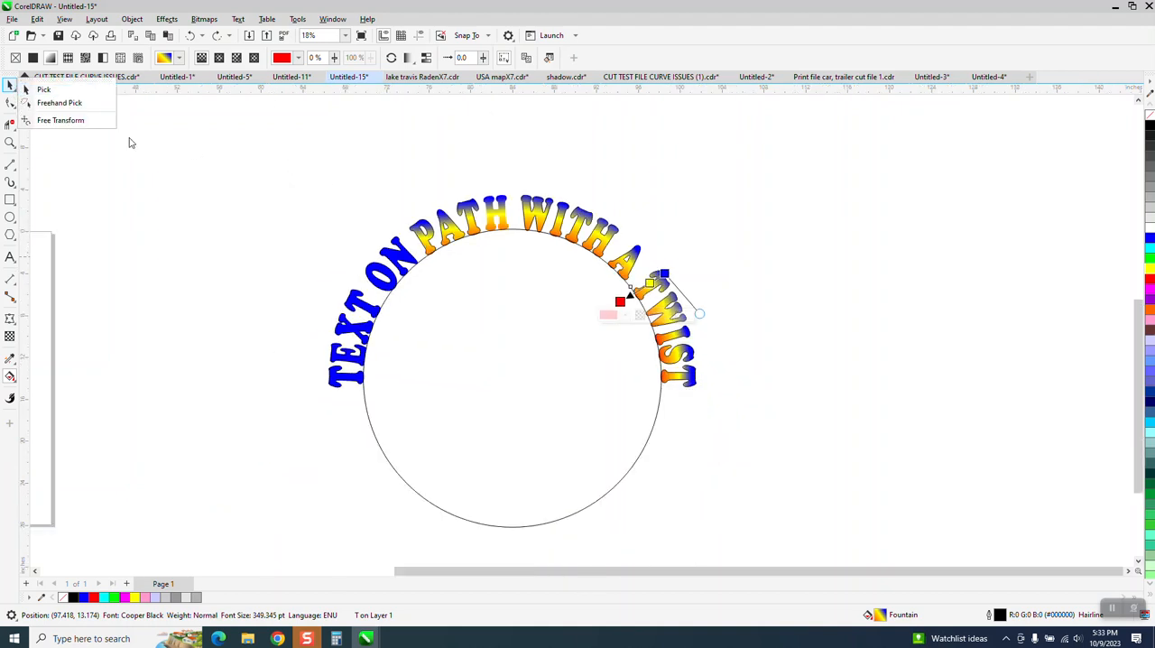
left_click(43, 90)
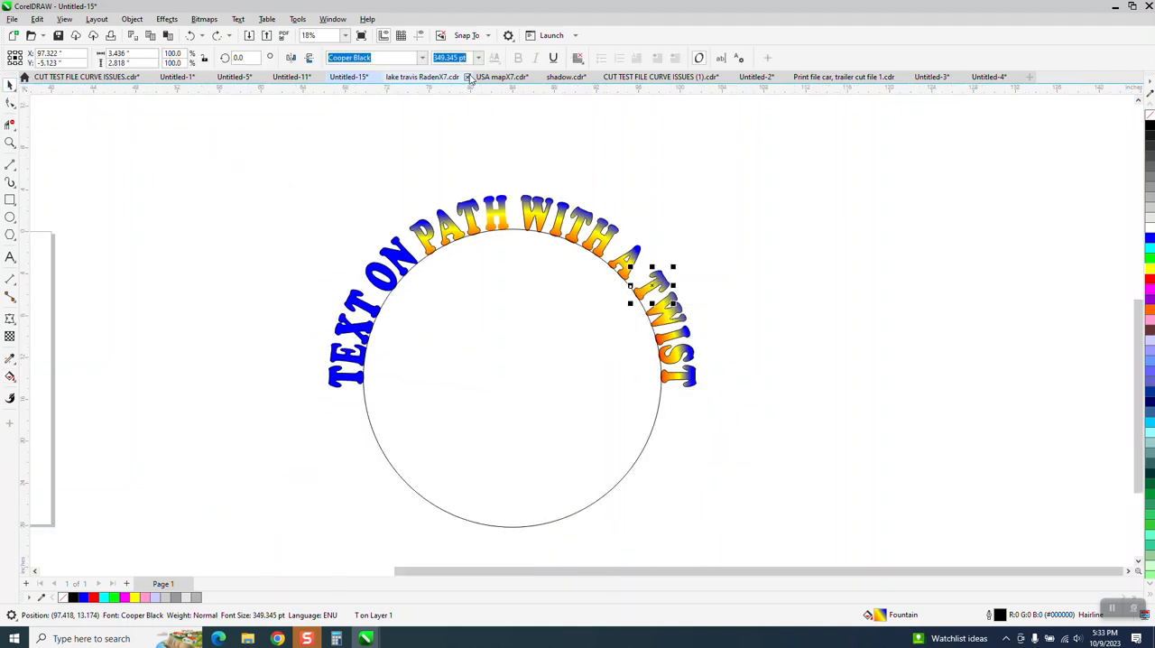